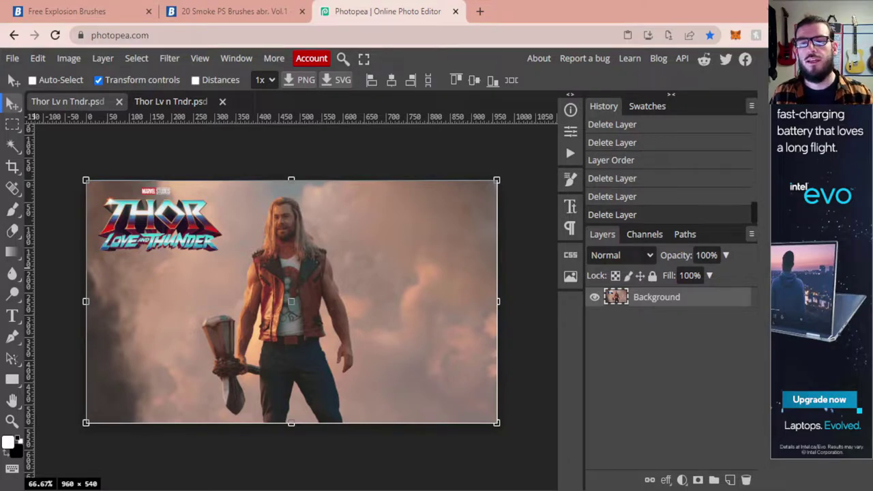
Step: Preview the finished dispersion Thor document, then return to the plain Thor image
click(165, 103)
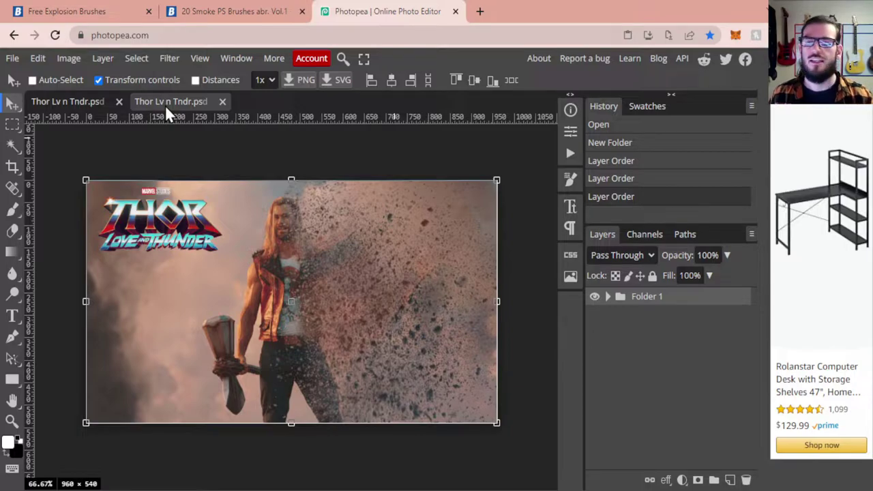
click(61, 102)
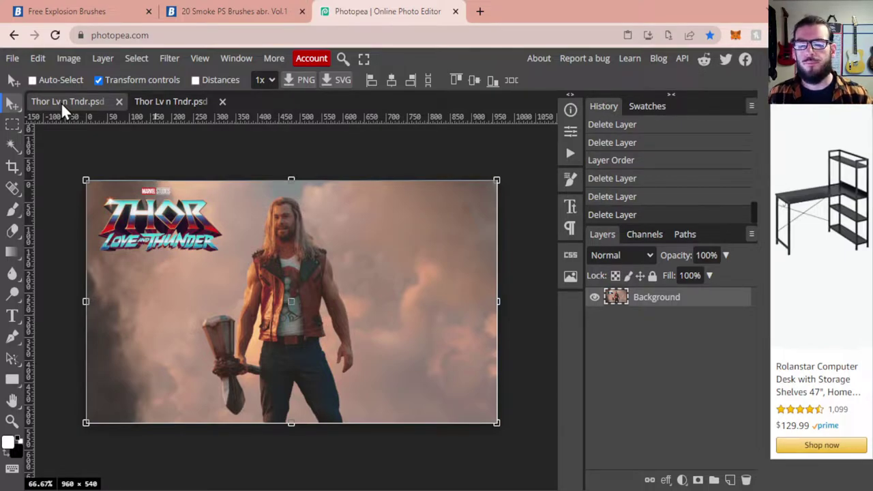
Step: Look over the Brusheezy Free Explosion Brushes page, then return to the Photopea Thor document
click(82, 8)
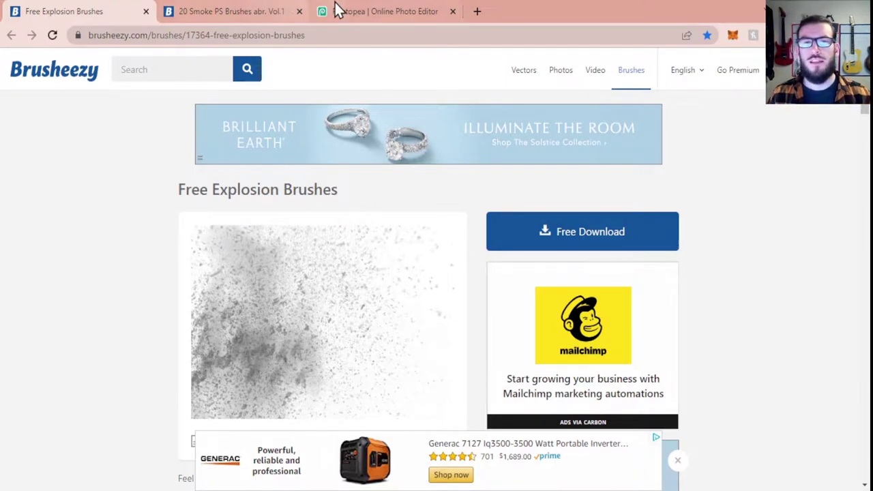
click(359, 5)
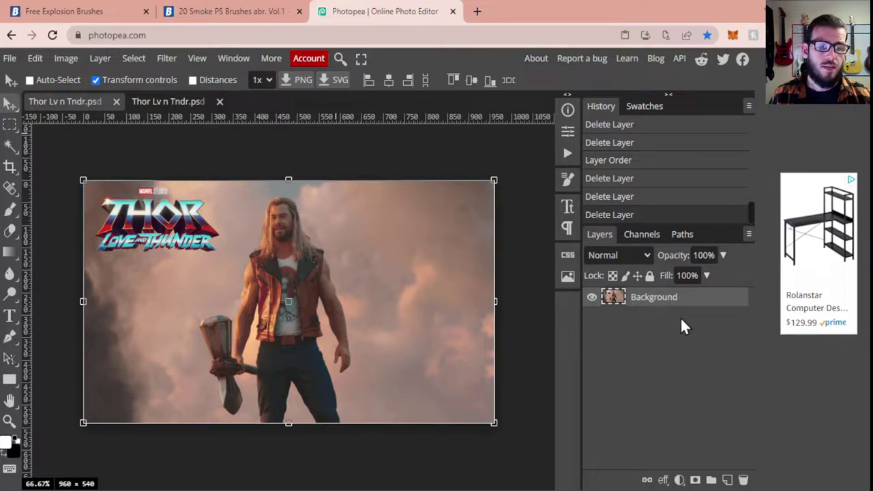
Step: Duplicate the photo, stash the hidden Background in a collapsed Folder 1, and copy Layer 1
key(ctrl+j)
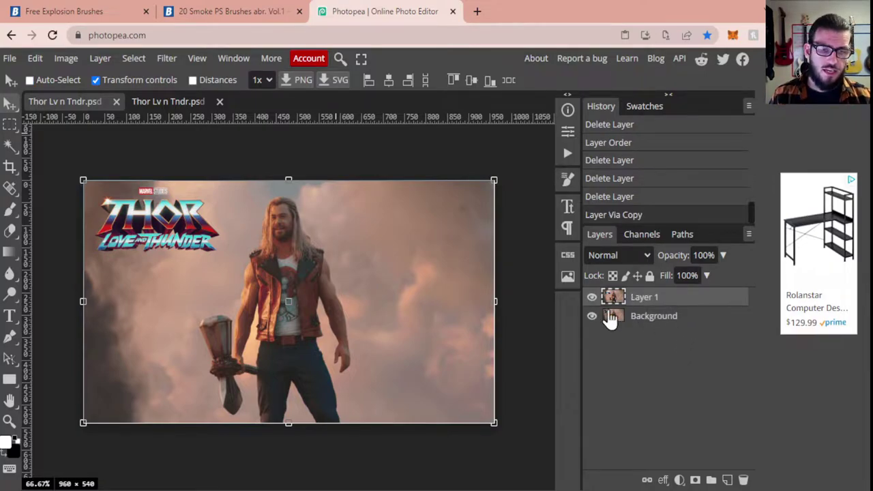
click(592, 316)
click(712, 480)
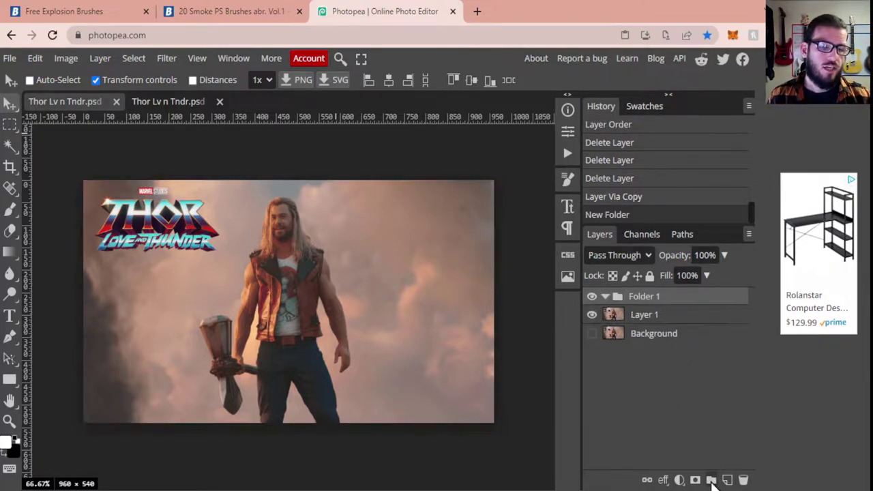
drag(635, 300, 648, 344)
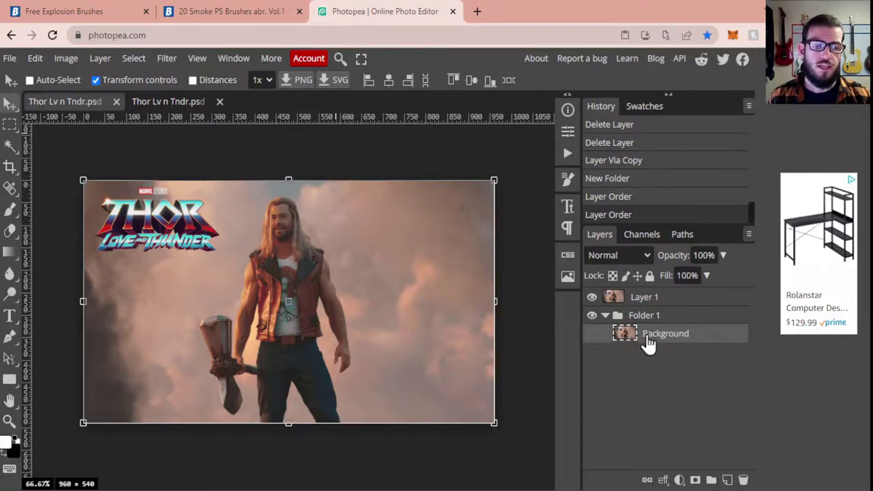
click(604, 316)
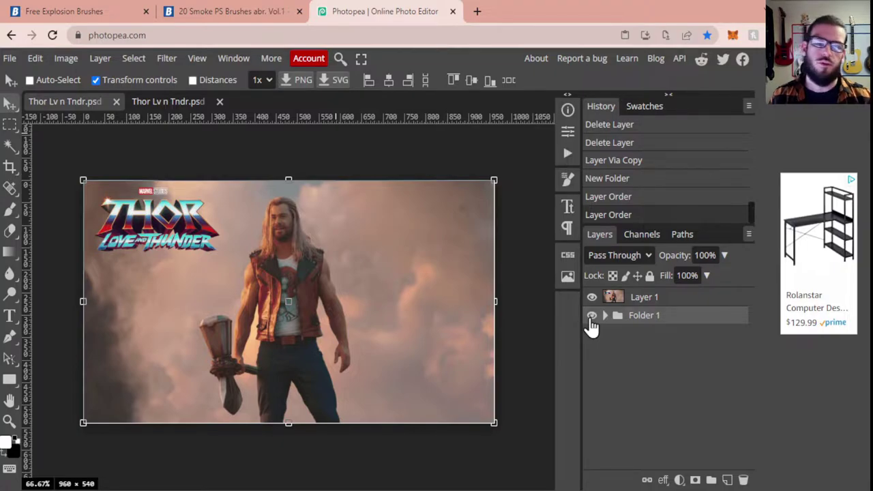
click(636, 301)
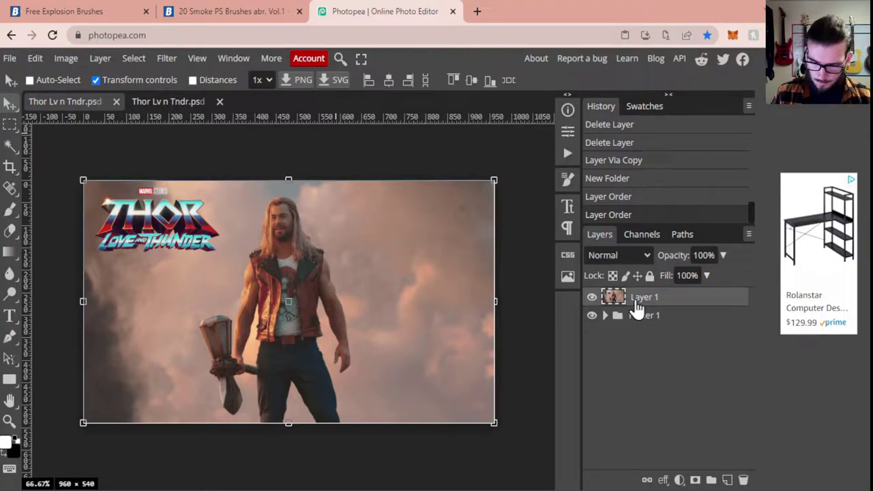
key(ctrl+j)
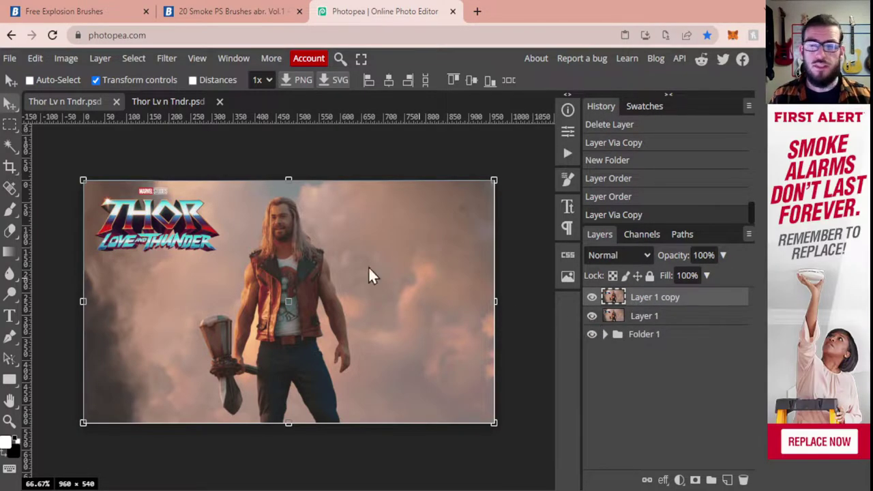
Step: With the Magic Wand, select the sky left of Thor and above his shoulder and head
click(9, 146)
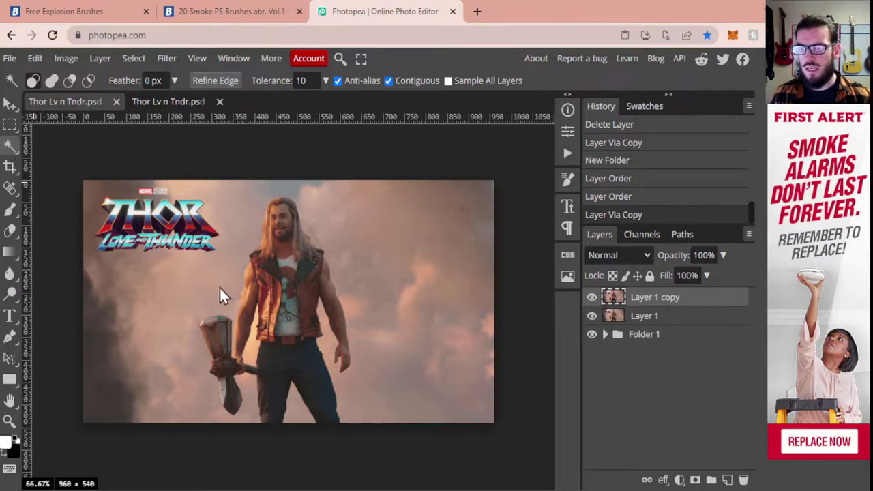
click(235, 305)
key(shift)
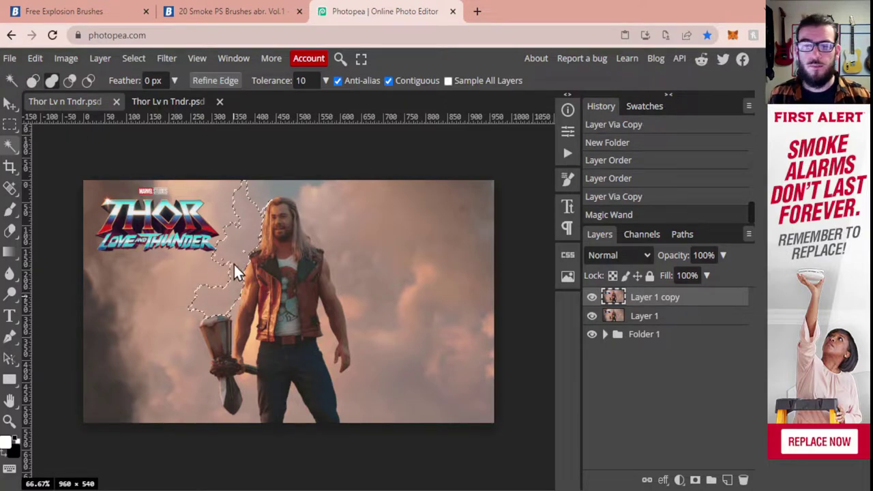
shift+click(233, 272)
shift+click(239, 252)
shift+click(243, 234)
shift+click(252, 215)
shift+click(262, 197)
shift+click(281, 185)
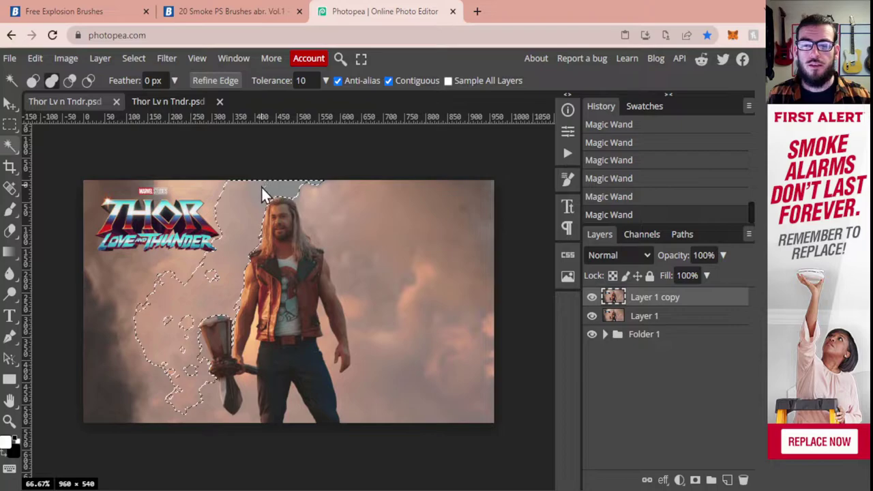
shift+click(302, 187)
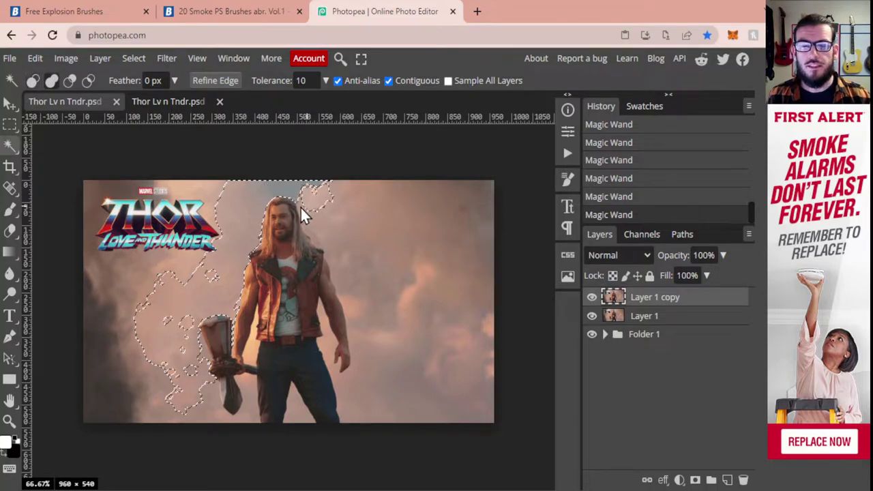
Step: Add the clouds right of Thor and around the hammer and legs, then delete the sky
shift+click(304, 208)
shift+click(307, 219)
shift+click(318, 241)
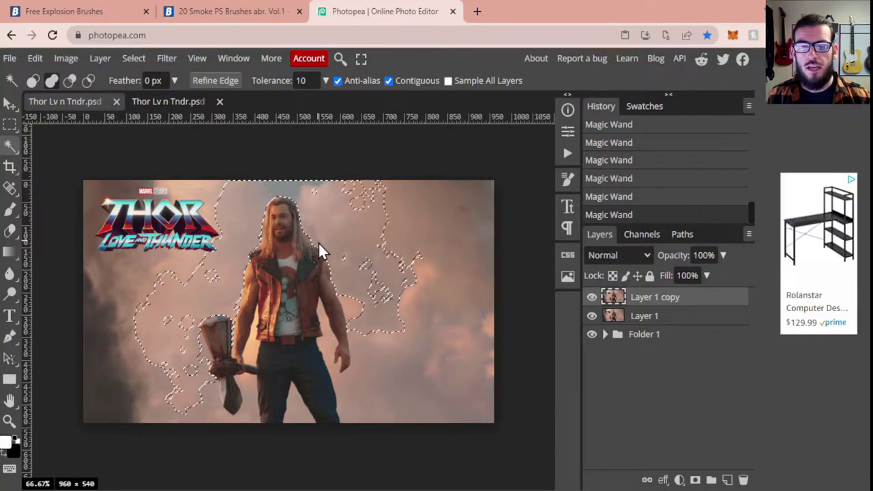
shift+click(342, 279)
shift+click(351, 303)
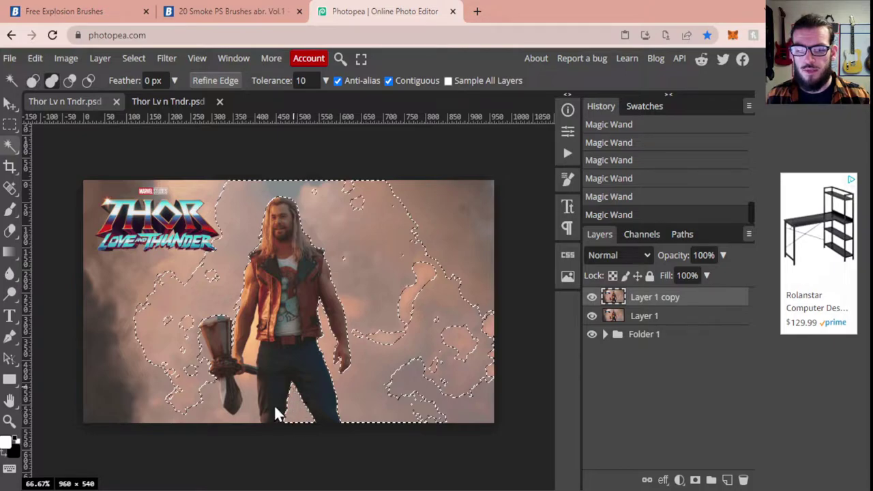
click(249, 413)
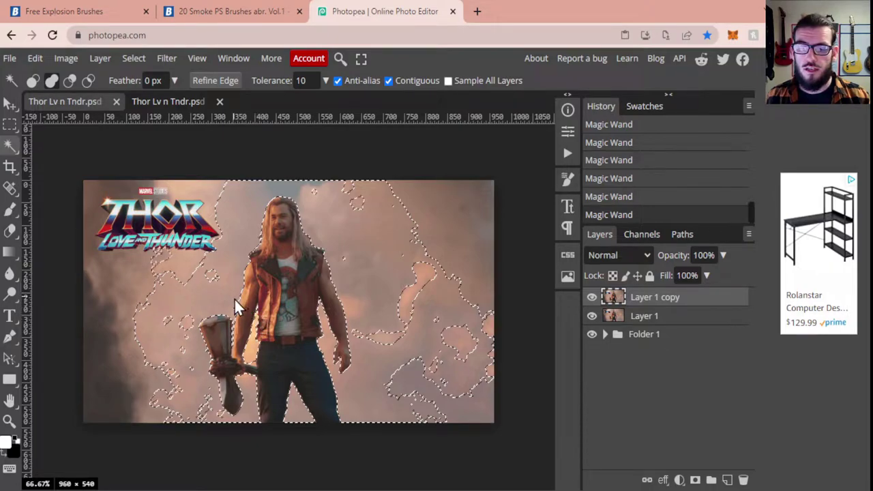
shift+click(198, 403)
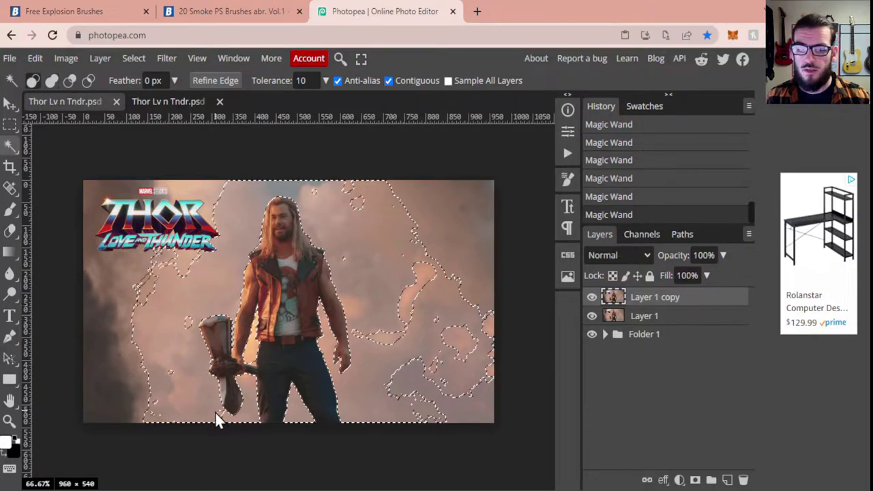
shift+click(185, 329)
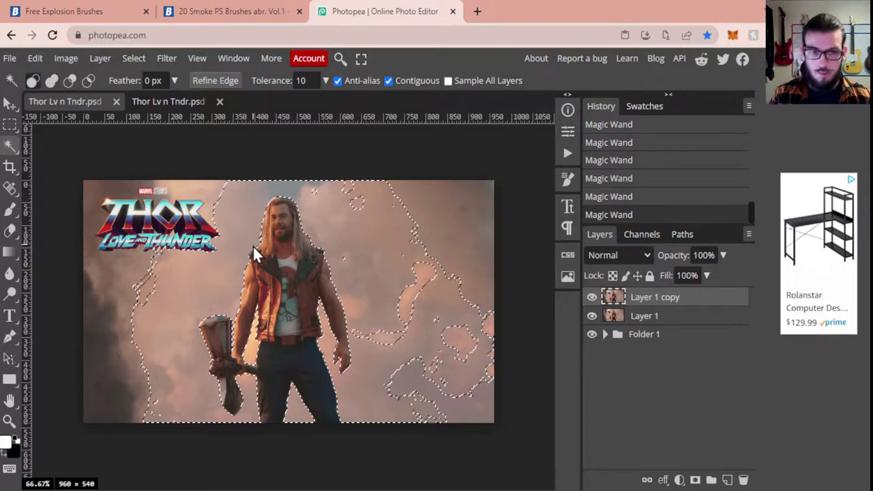
key(Delete)
Step: Hide Layer 1, deselect, and erase the THOR logo, grey smoke and orange cloud scraps
click(593, 318)
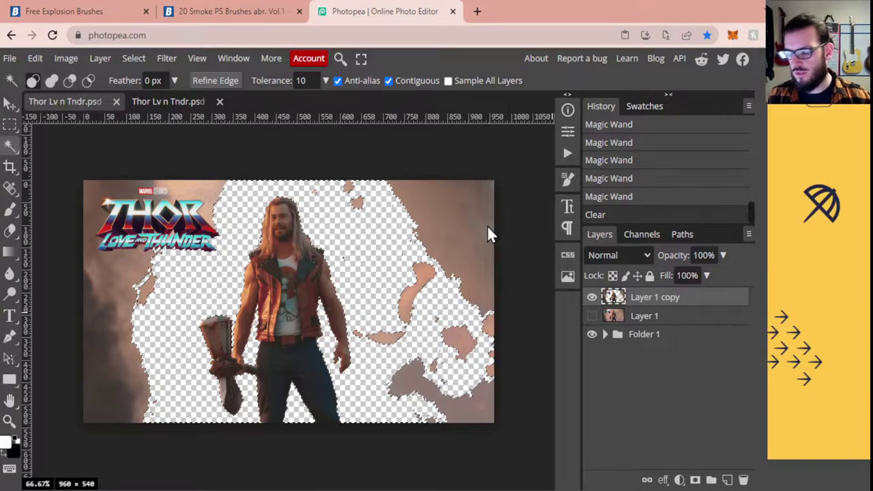
key(ctrl+d)
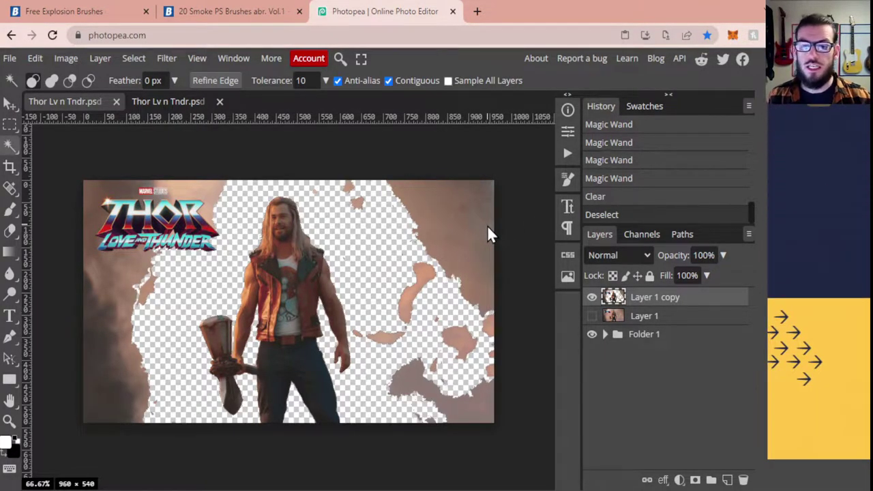
click(10, 211)
click(13, 230)
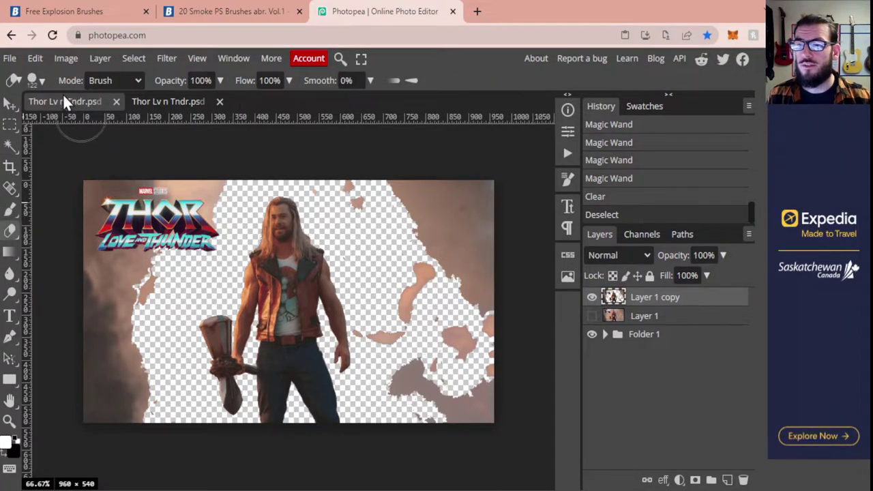
mouse_move(154, 178)
mouse_down()
mouse_move(86, 198)
mouse_move(202, 187)
mouse_move(186, 239)
mouse_move(223, 182)
mouse_move(191, 250)
mouse_move(157, 267)
mouse_move(109, 213)
mouse_move(158, 206)
mouse_move(96, 275)
mouse_move(111, 394)
mouse_move(125, 368)
mouse_move(140, 276)
mouse_move(151, 426)
mouse_move(77, 383)
mouse_move(85, 437)
mouse_up()
drag(456, 452, 362, 323)
mouse_move(372, 258)
mouse_down()
mouse_move(337, 191)
mouse_move(490, 188)
mouse_move(464, 387)
mouse_move(474, 419)
mouse_move(485, 247)
mouse_move(464, 382)
mouse_move(417, 224)
mouse_move(405, 308)
mouse_up()
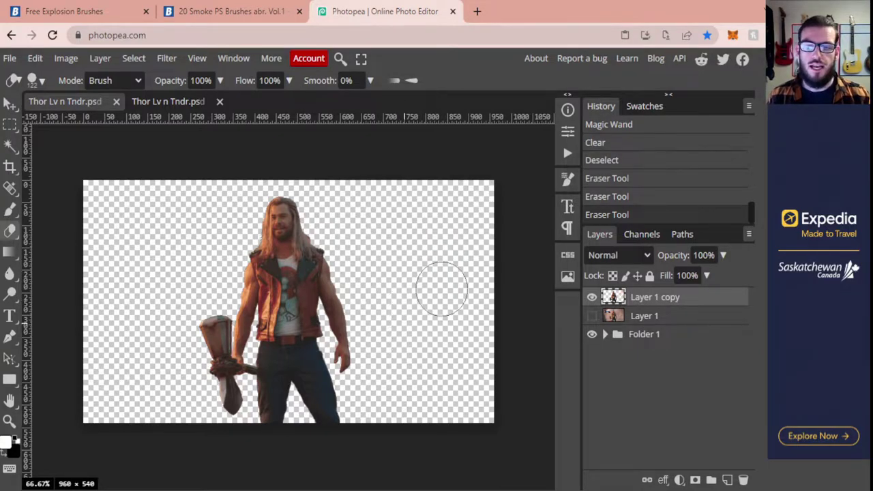
click(9, 104)
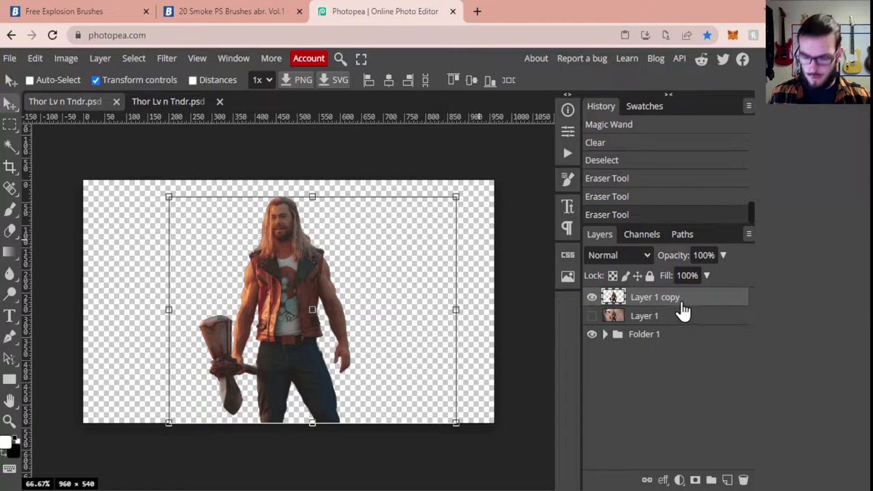
Step: Duplicate the cut-out, move the earlier copy into Folder 1, and Magic-Wand select the transparent areas
key(ctrl+j)
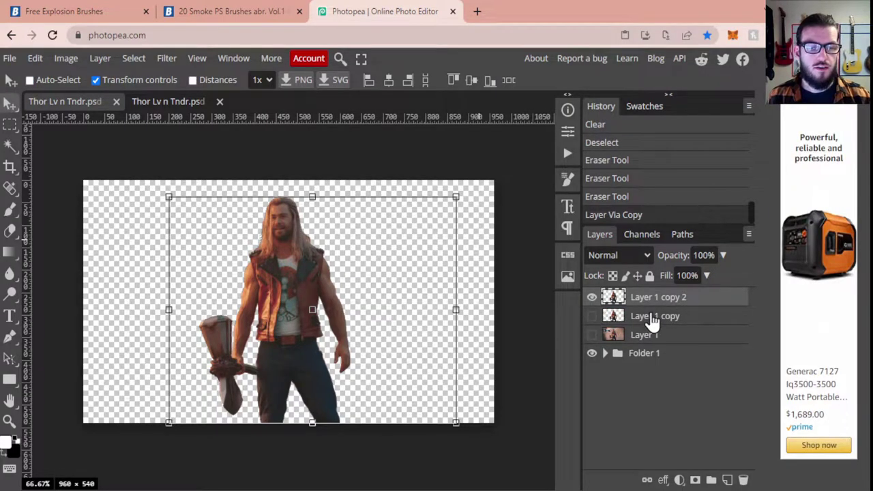
drag(661, 328, 661, 357)
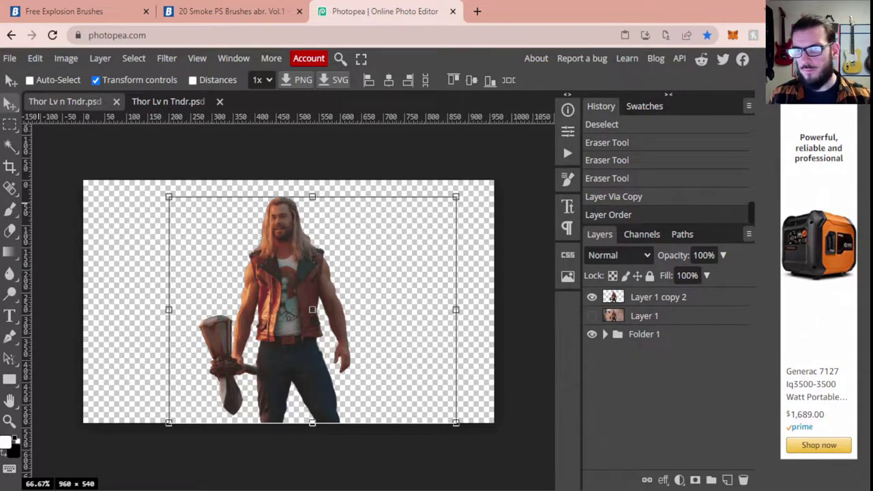
click(10, 145)
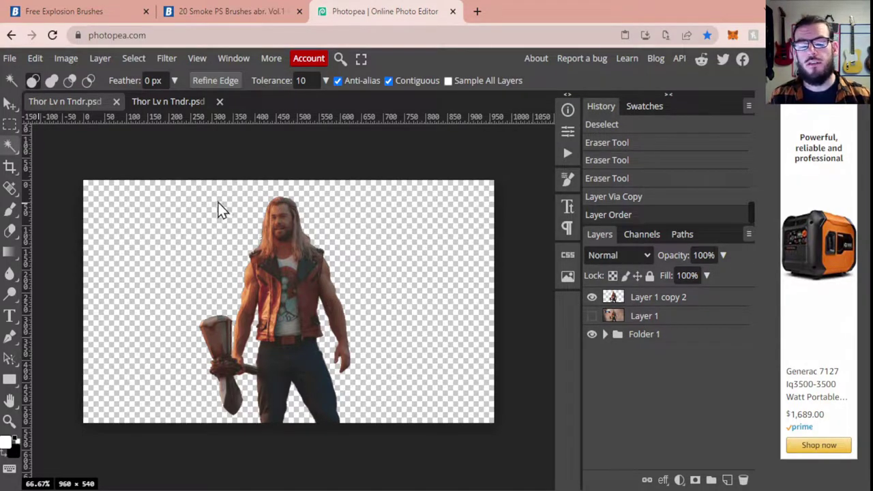
click(201, 210)
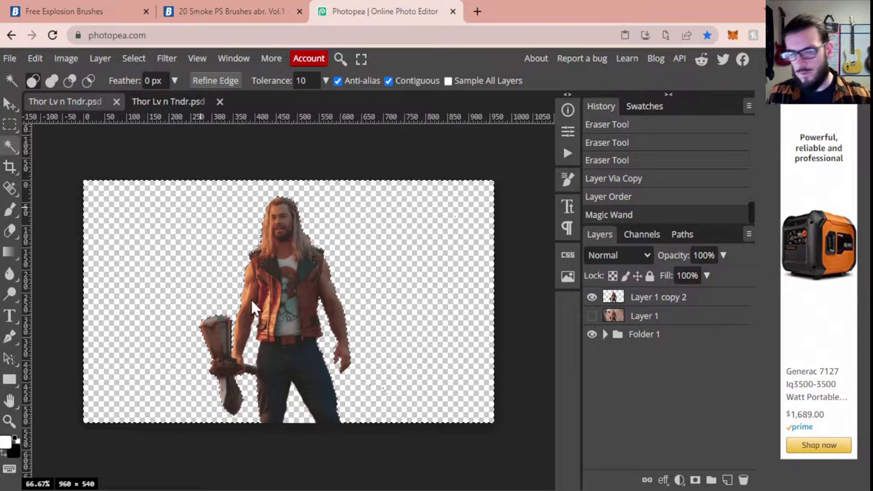
shift+click(254, 356)
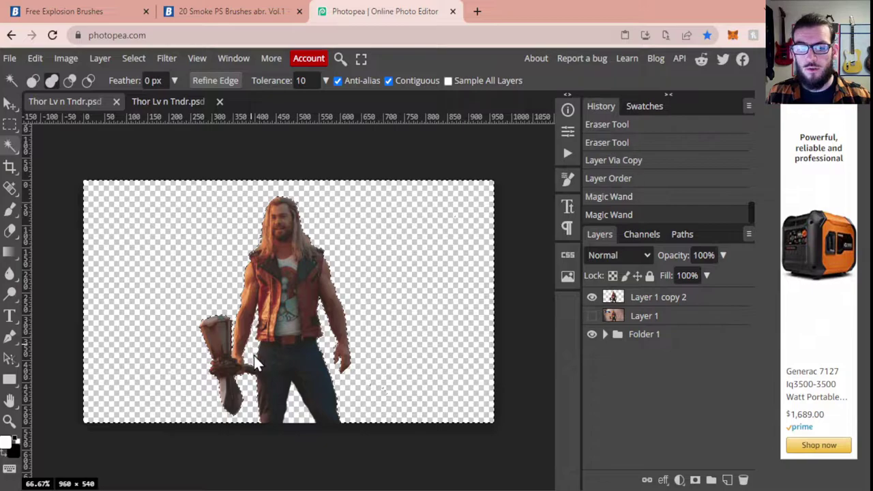
shift+click(299, 417)
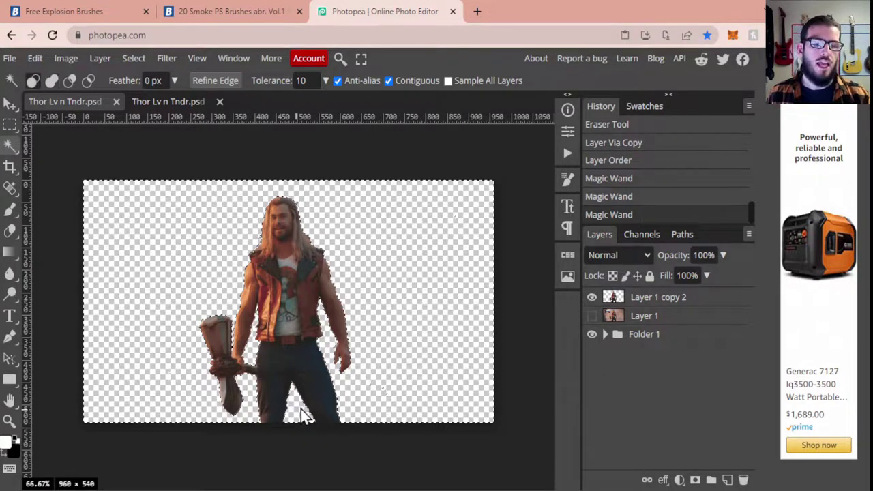
click(665, 318)
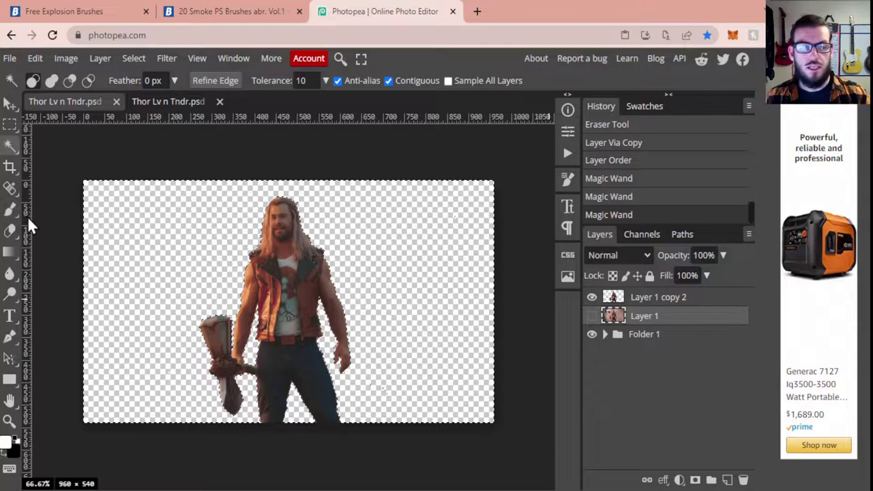
Step: Paste the full poster as Layer 2 and hide the photo and Thor cutout layers
key(ctrl+v)
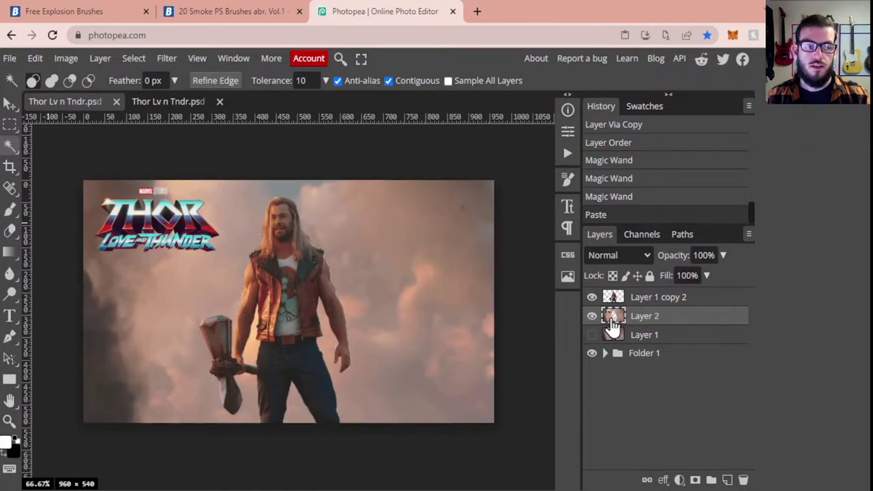
click(592, 335)
click(591, 298)
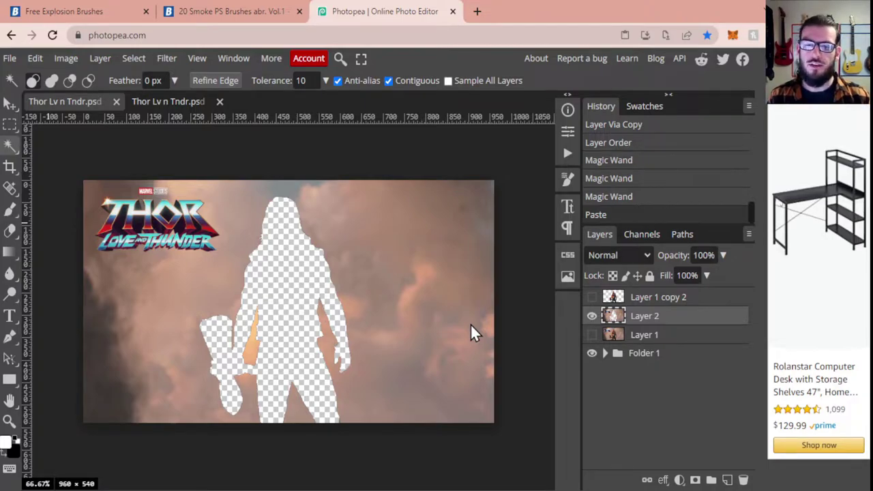
Step: Spot-heal the Thor-shaped hole on Layer 2 into clouds, head area first, then the rest
click(11, 190)
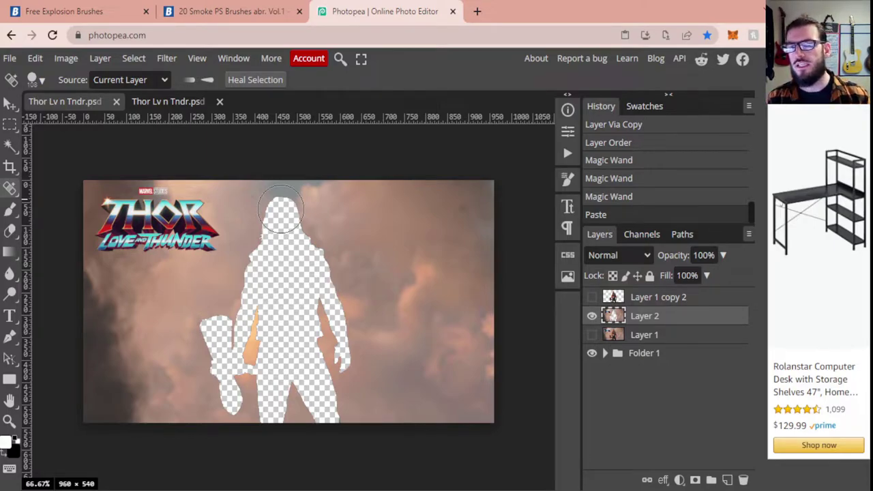
mouse_move(281, 209)
mouse_down()
mouse_move(319, 260)
mouse_move(336, 309)
mouse_move(348, 369)
mouse_move(340, 396)
mouse_move(330, 408)
mouse_move(314, 287)
mouse_move(291, 212)
mouse_move(268, 210)
mouse_move(248, 264)
mouse_move(263, 289)
mouse_move(284, 285)
mouse_move(297, 410)
mouse_move(274, 415)
mouse_move(257, 315)
mouse_move(245, 293)
mouse_move(245, 391)
mouse_move(217, 323)
mouse_move(215, 380)
mouse_move(229, 413)
mouse_move(256, 378)
mouse_move(256, 393)
mouse_move(321, 394)
mouse_move(316, 311)
mouse_up()
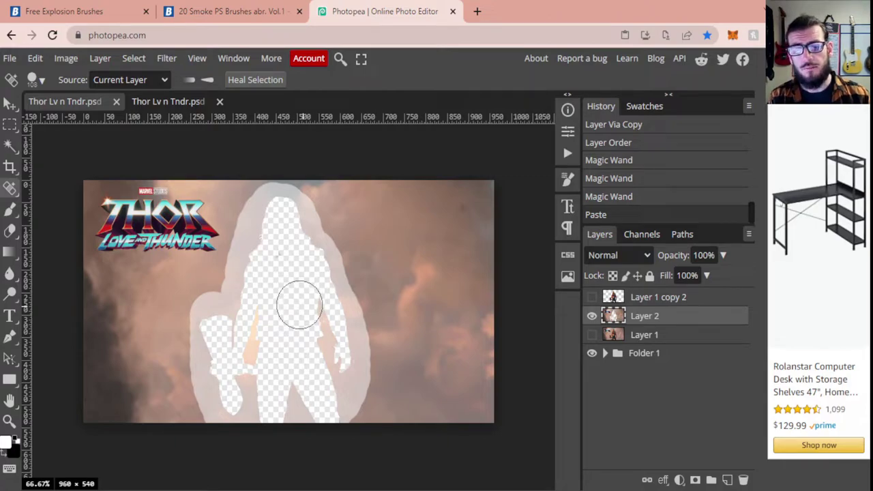
drag(299, 304, 326, 276)
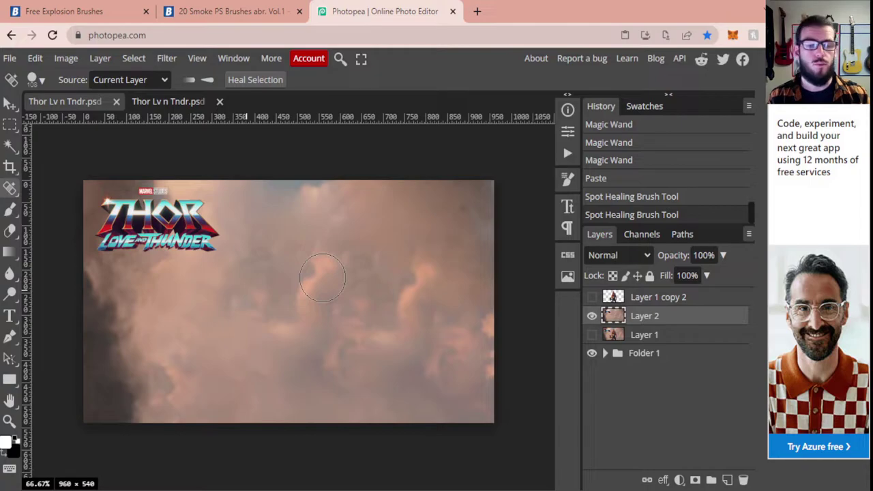
Step: Show the Layer 1 copy 2 cutout, hide the cloud background, and duplicate the cutout
click(609, 299)
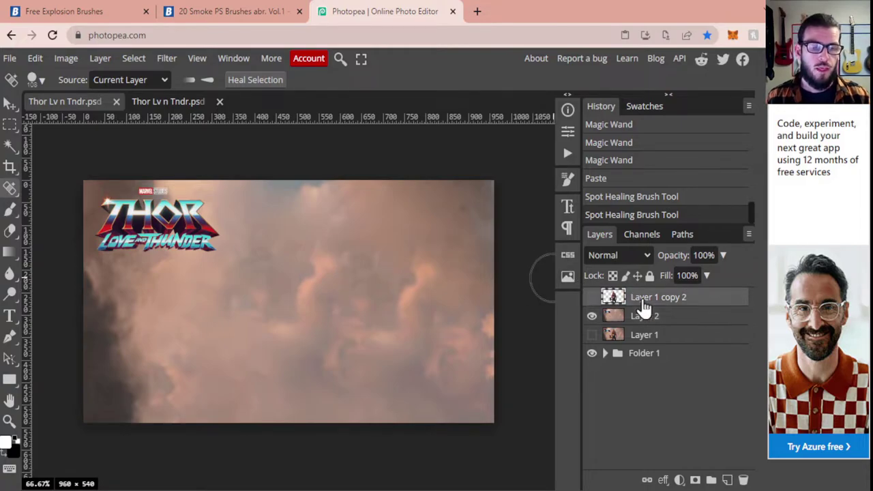
click(591, 316)
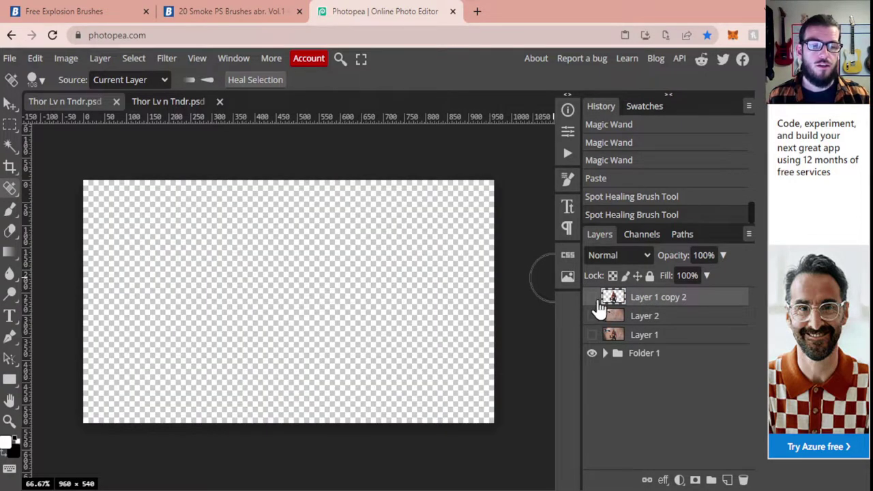
click(592, 298)
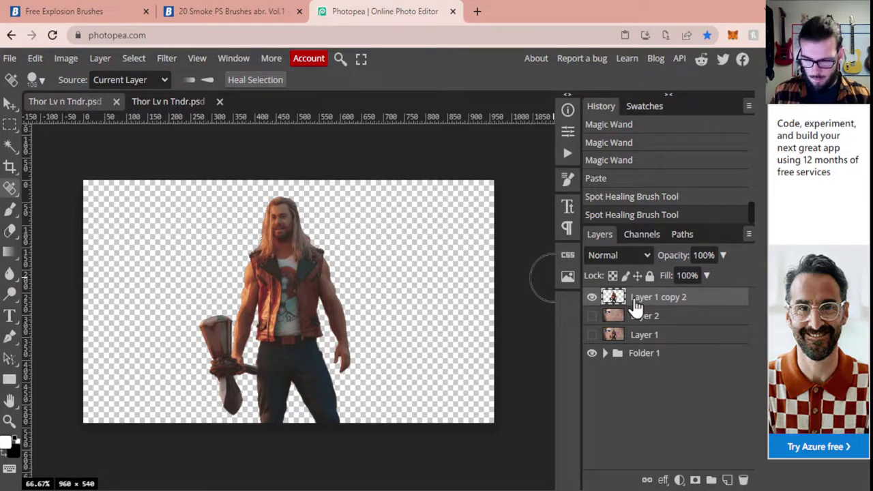
key(ctrl+j)
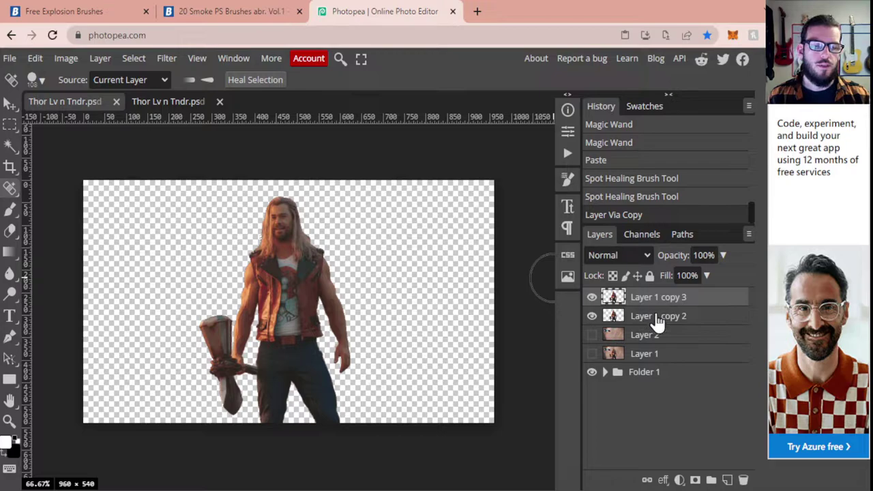
Step: Rename the layers liquify, thor and background, and select the liquify layer
double_click(656, 318)
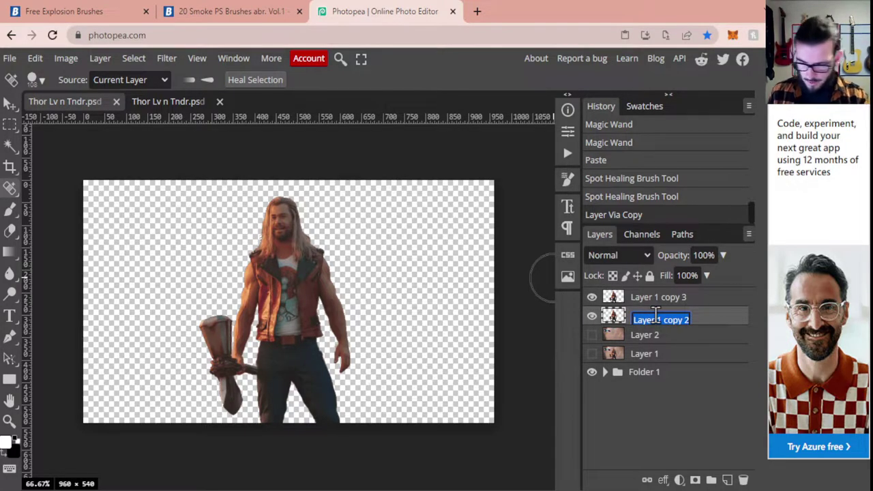
text(liguify)
key(Return)
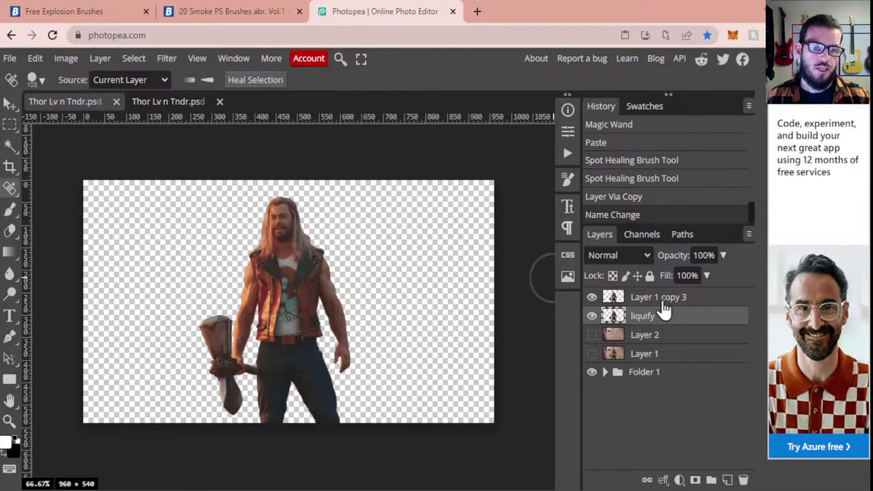
double_click(661, 299)
text(thor)
key(Return)
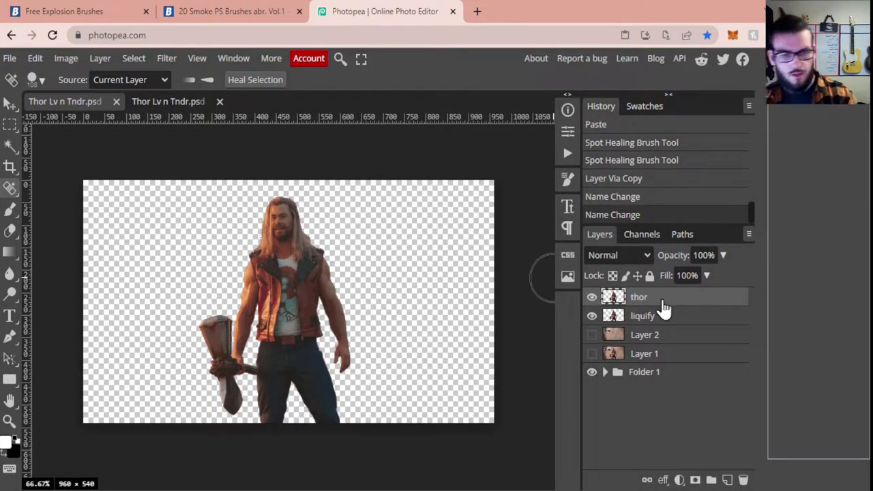
double_click(643, 335)
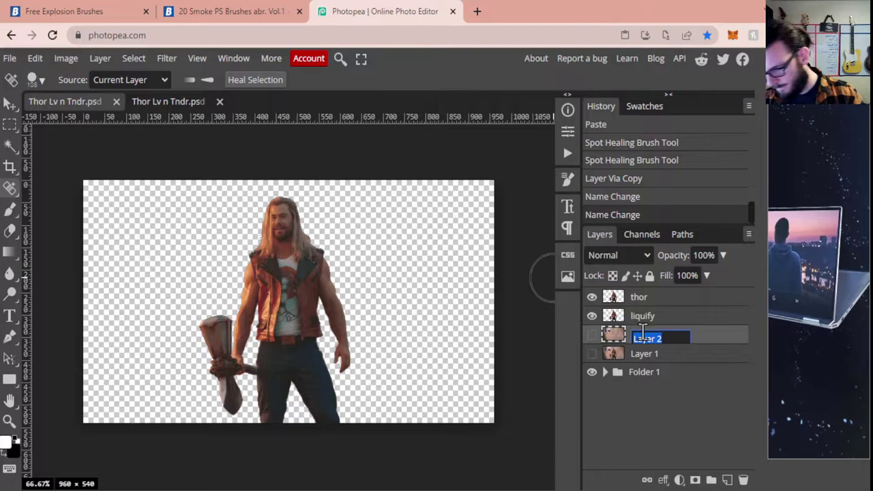
text(backgr)
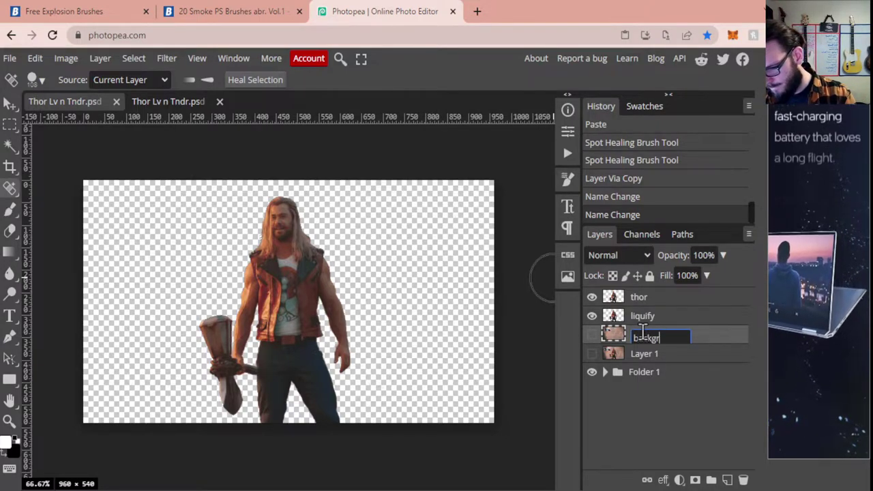
text(ound)
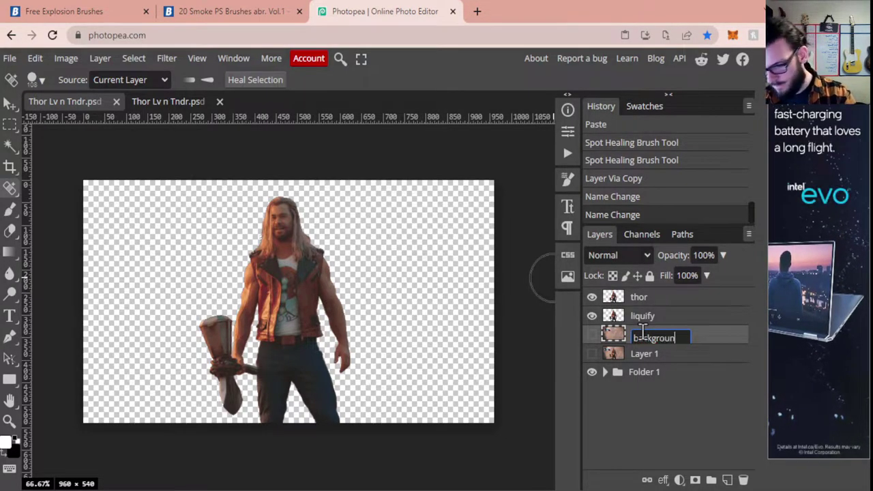
key(Return)
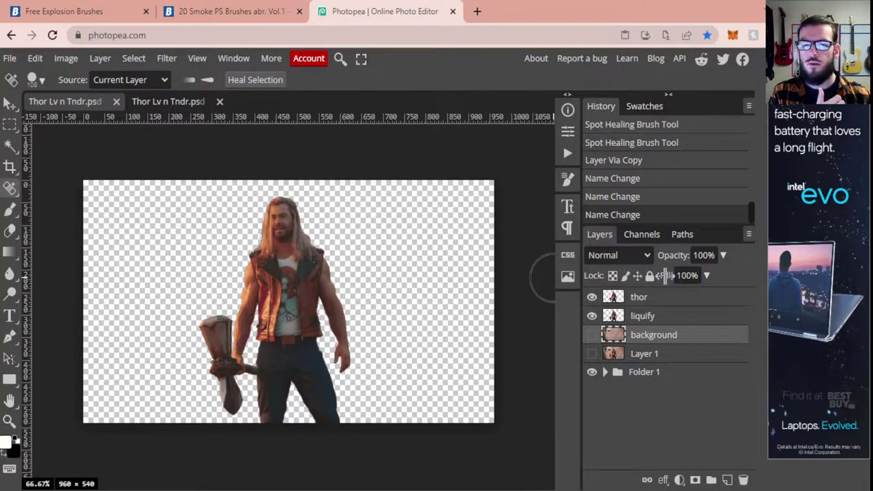
click(635, 316)
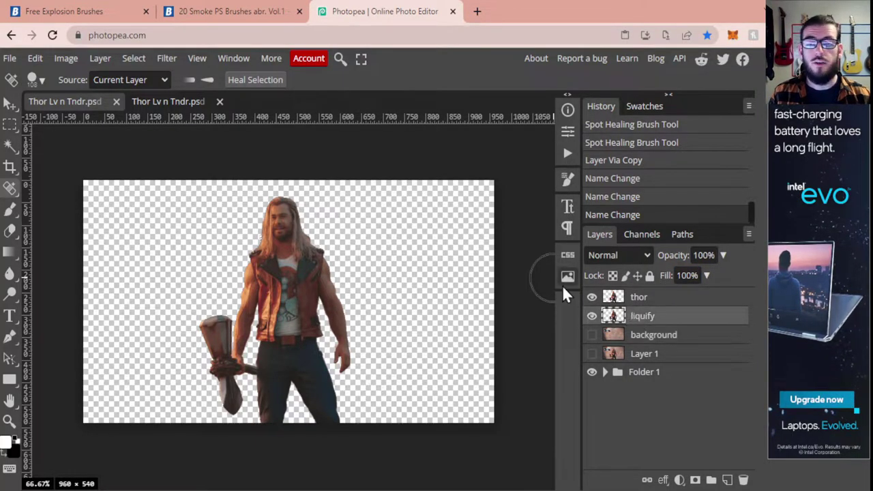
click(198, 58)
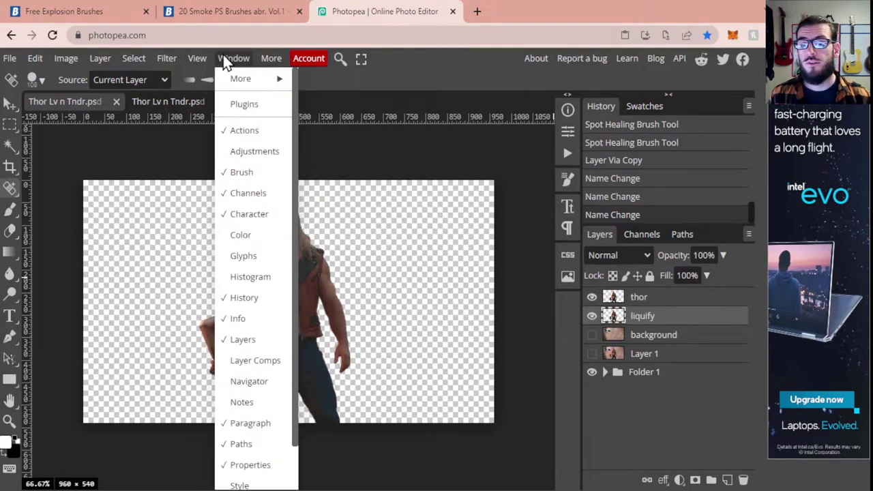
mouse_move(176, 61)
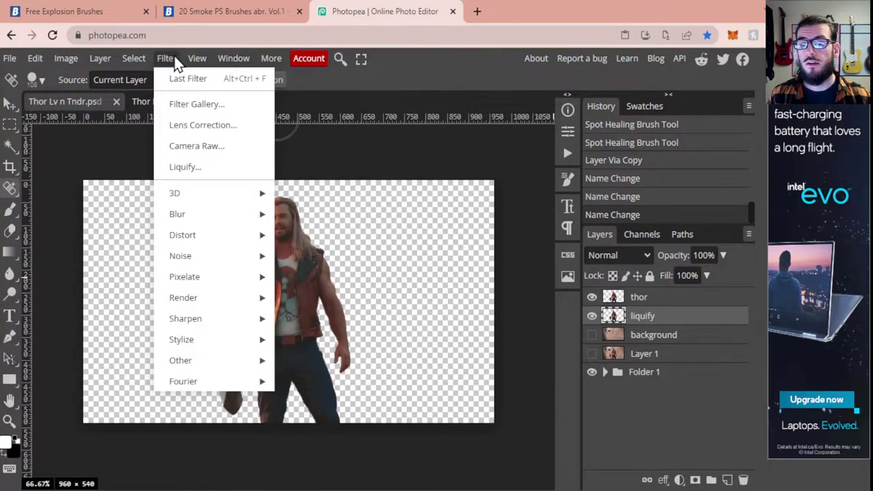
Step: Apply Liquify Forward Warp at density 53, smearing Thor's head and right side toward the top-right
click(191, 167)
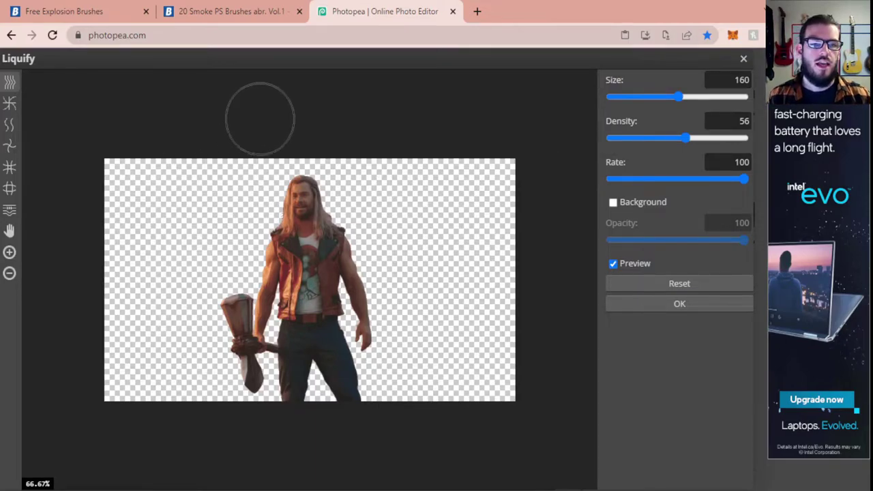
mouse_move(684, 138)
mouse_down()
mouse_move(696, 138)
mouse_move(680, 139)
mouse_up()
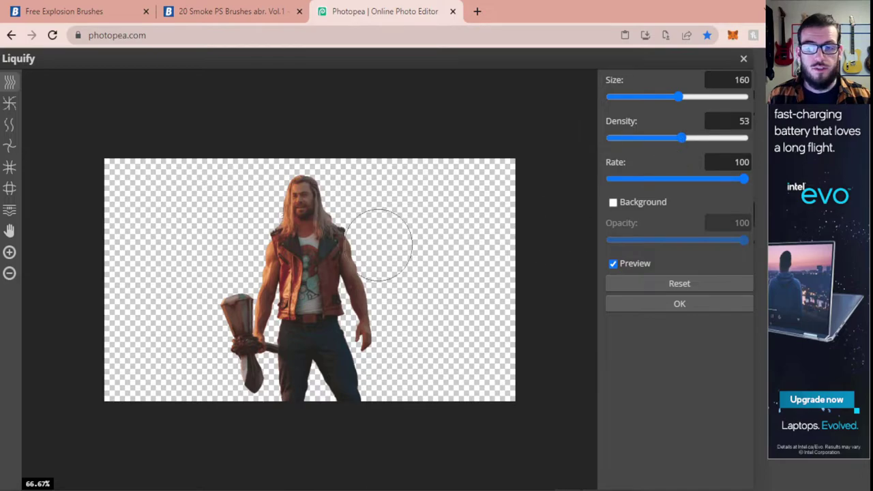
mouse_move(322, 205)
mouse_down()
mouse_move(358, 168)
mouse_move(322, 183)
mouse_move(336, 158)
mouse_move(340, 206)
mouse_move(373, 188)
mouse_move(344, 223)
mouse_move(381, 203)
mouse_move(368, 222)
mouse_up()
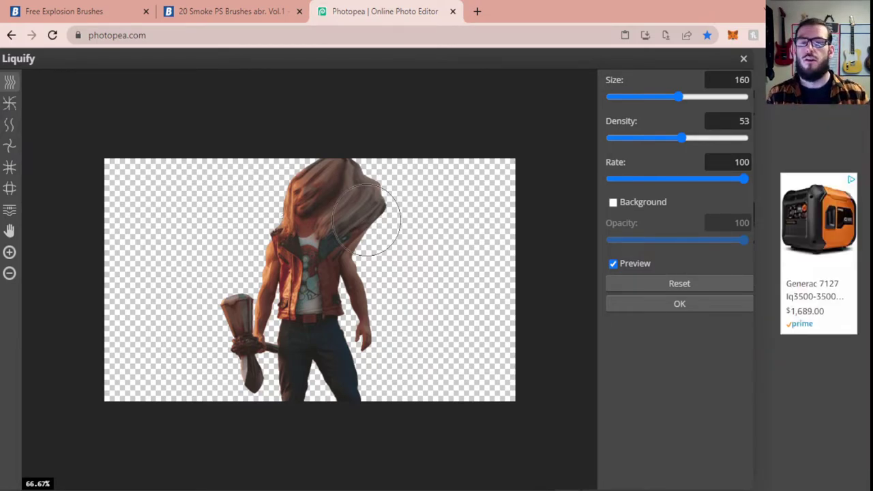
mouse_move(367, 220)
mouse_down()
mouse_move(335, 247)
mouse_move(362, 243)
mouse_move(424, 203)
mouse_move(354, 281)
mouse_move(410, 207)
mouse_move(369, 250)
mouse_move(365, 259)
mouse_move(388, 276)
mouse_move(361, 295)
mouse_move(348, 289)
mouse_move(382, 285)
mouse_move(338, 325)
mouse_move(376, 267)
mouse_move(367, 291)
mouse_move(434, 247)
mouse_move(384, 289)
mouse_move(431, 225)
mouse_move(421, 234)
mouse_move(433, 197)
mouse_move(389, 225)
mouse_move(430, 157)
mouse_move(402, 197)
mouse_move(453, 161)
mouse_move(409, 189)
mouse_move(388, 180)
mouse_move(398, 147)
mouse_move(355, 173)
mouse_move(362, 146)
mouse_up()
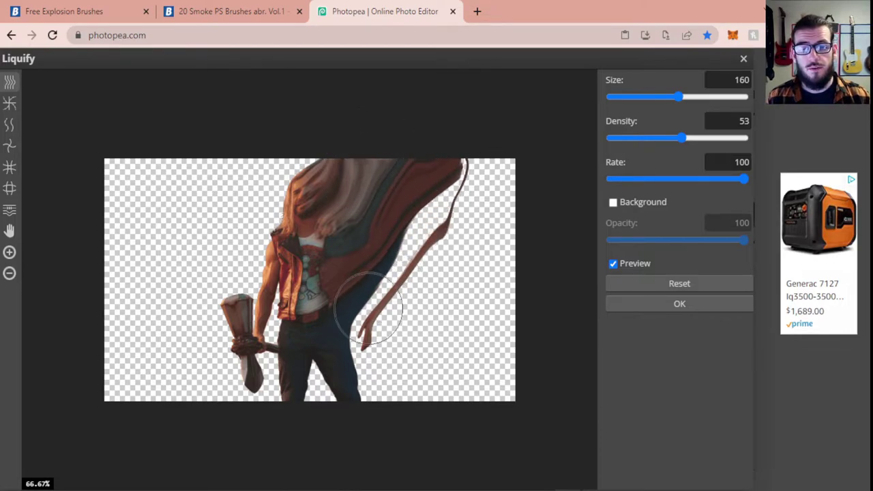
mouse_move(369, 308)
mouse_down()
mouse_move(462, 273)
mouse_move(393, 255)
mouse_move(466, 233)
mouse_move(371, 328)
mouse_move(450, 266)
mouse_move(369, 336)
mouse_move(370, 326)
mouse_move(417, 331)
mouse_move(394, 315)
mouse_move(494, 309)
mouse_move(405, 314)
mouse_move(494, 232)
mouse_move(420, 290)
mouse_move(445, 255)
mouse_move(505, 207)
mouse_move(422, 268)
mouse_move(508, 179)
mouse_move(430, 250)
mouse_move(499, 150)
mouse_up()
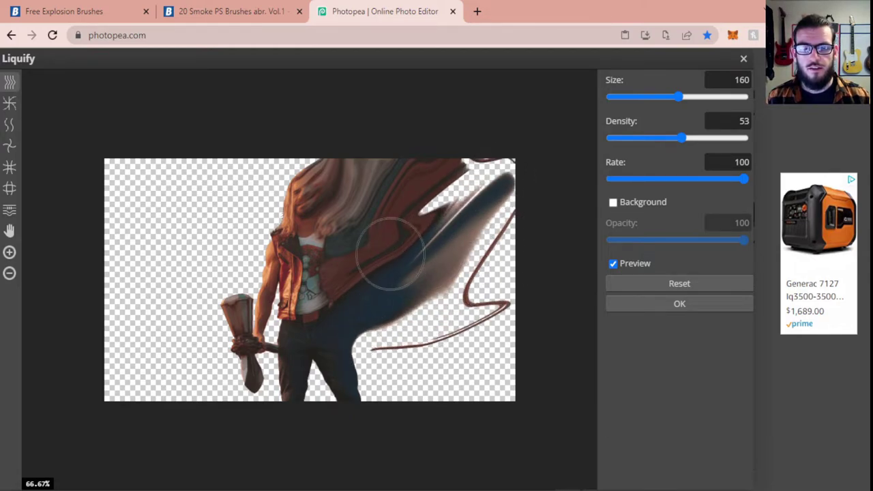
mouse_move(390, 254)
mouse_down()
mouse_move(510, 170)
mouse_move(455, 204)
mouse_move(512, 148)
mouse_move(472, 201)
mouse_move(509, 184)
mouse_move(423, 263)
mouse_move(549, 208)
mouse_move(435, 285)
mouse_move(539, 242)
mouse_move(375, 325)
mouse_move(477, 281)
mouse_move(420, 332)
mouse_move(374, 347)
mouse_move(432, 376)
mouse_move(392, 358)
mouse_move(396, 376)
mouse_move(419, 394)
mouse_move(385, 357)
mouse_move(431, 372)
mouse_move(367, 373)
mouse_move(465, 346)
mouse_move(386, 374)
mouse_move(387, 366)
mouse_move(472, 308)
mouse_move(389, 344)
mouse_move(484, 299)
mouse_move(423, 314)
mouse_move(502, 280)
mouse_move(468, 301)
mouse_move(538, 212)
mouse_move(458, 310)
mouse_move(502, 195)
mouse_move(527, 158)
mouse_move(478, 189)
mouse_move(506, 141)
mouse_move(474, 185)
mouse_move(497, 141)
mouse_up()
mouse_move(357, 414)
mouse_down()
mouse_move(423, 380)
mouse_move(403, 390)
mouse_move(393, 418)
mouse_move(373, 384)
mouse_move(362, 425)
mouse_move(357, 405)
mouse_move(463, 388)
mouse_move(456, 411)
mouse_move(531, 362)
mouse_move(500, 382)
mouse_move(521, 376)
mouse_move(483, 388)
mouse_move(446, 374)
mouse_move(463, 350)
mouse_move(422, 361)
mouse_move(477, 332)
mouse_move(449, 373)
mouse_move(521, 296)
mouse_move(535, 259)
mouse_move(506, 379)
mouse_move(545, 344)
mouse_move(516, 340)
mouse_move(520, 335)
mouse_move(499, 375)
mouse_move(520, 377)
mouse_move(520, 401)
mouse_move(508, 382)
mouse_move(526, 310)
mouse_up()
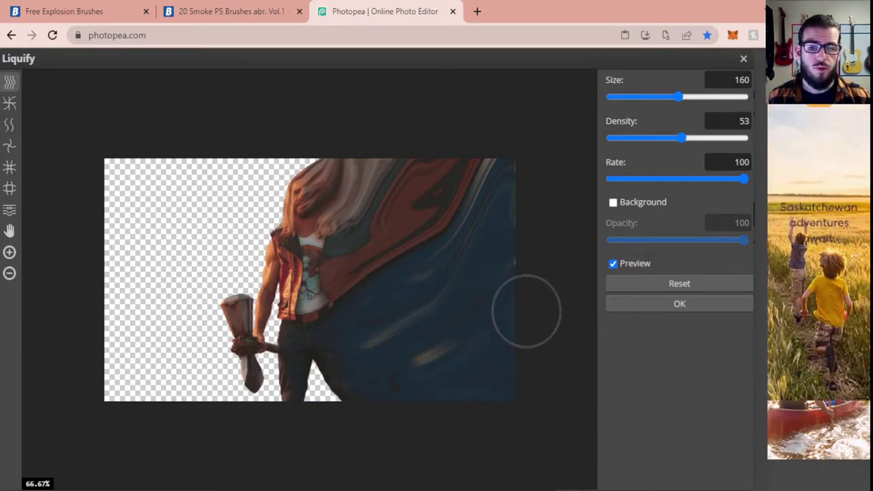
click(679, 304)
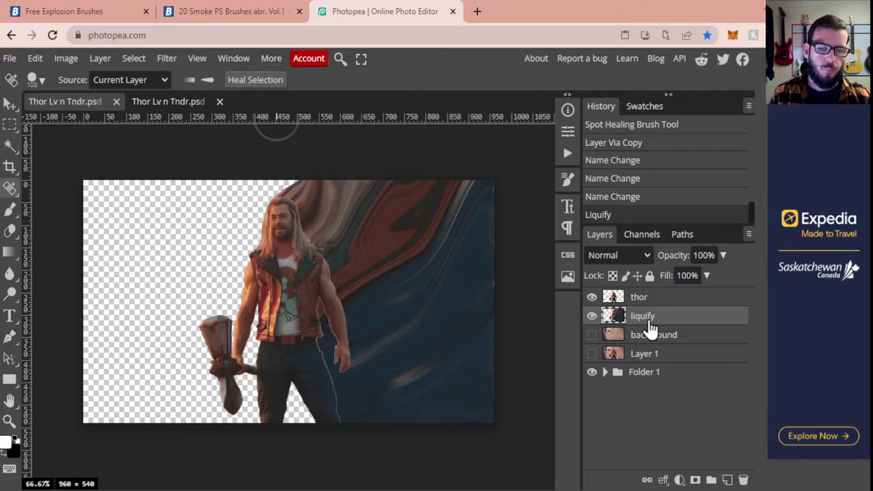
Step: Select the thor layer, hide the liquify layer, and add a white mask to thor
click(639, 301)
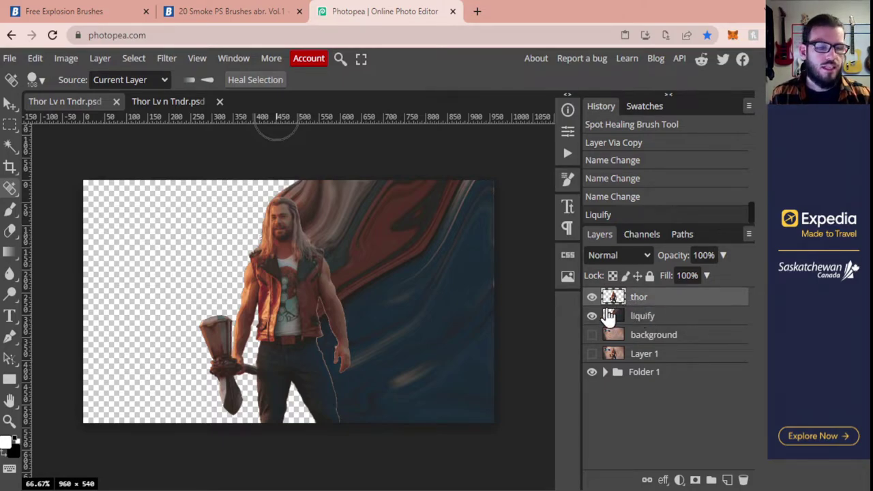
click(592, 317)
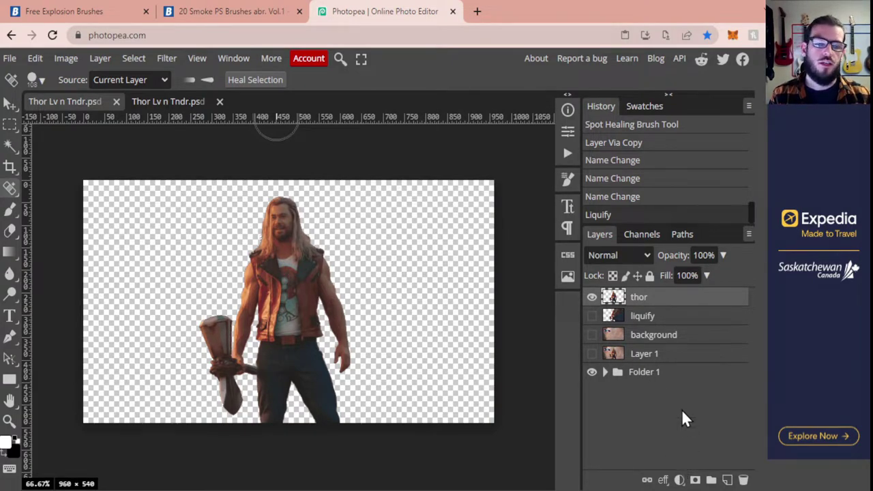
click(696, 480)
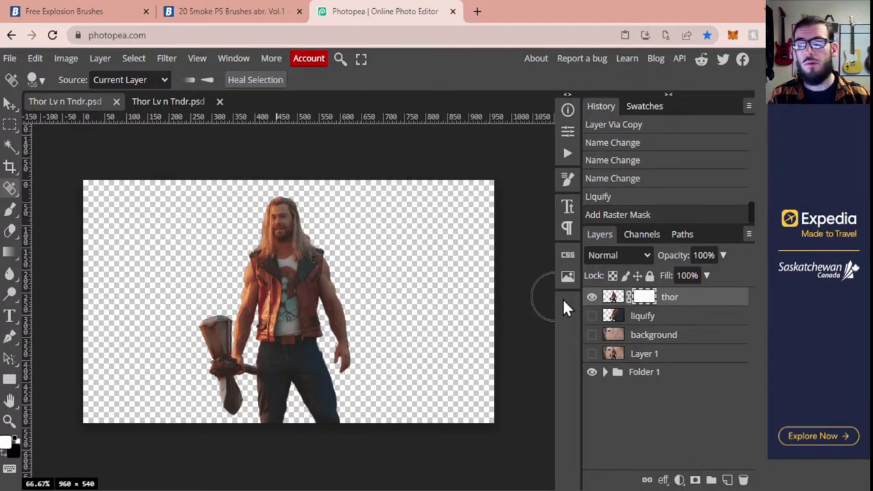
Step: Pick the 1536 px dispersion brush and reset the colours to black and white
click(12, 210)
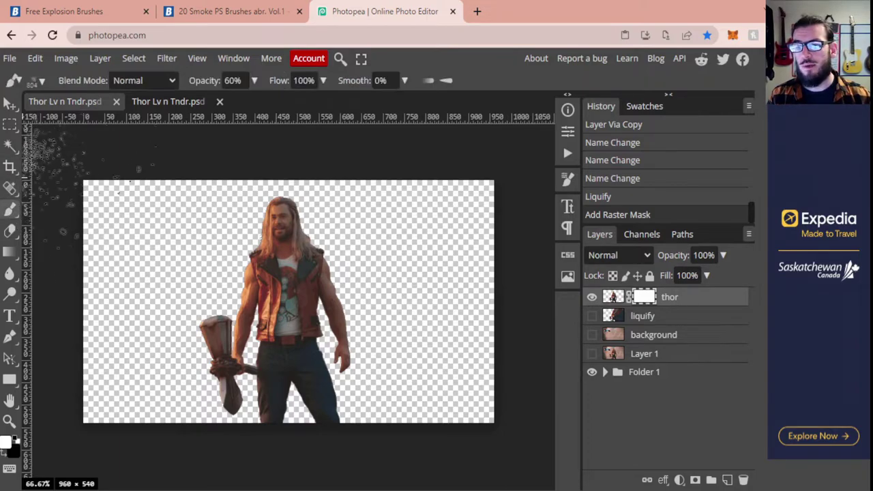
click(36, 81)
scroll(104, 186, down, 10)
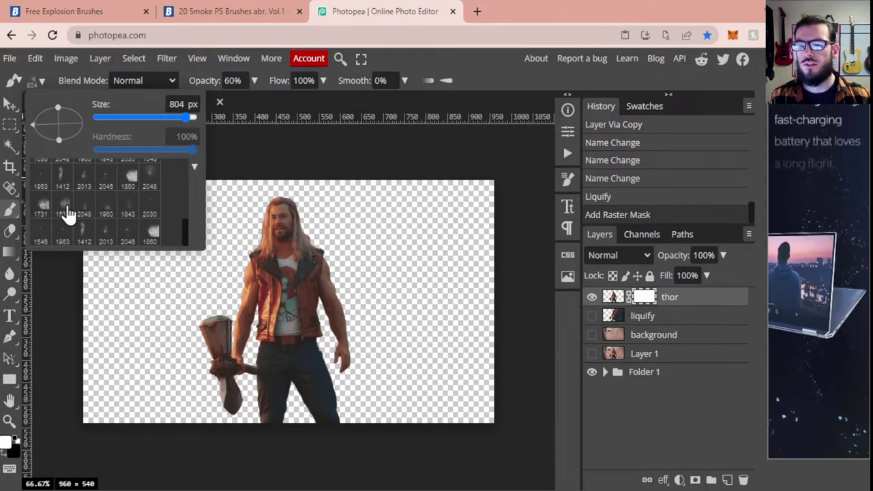
click(65, 212)
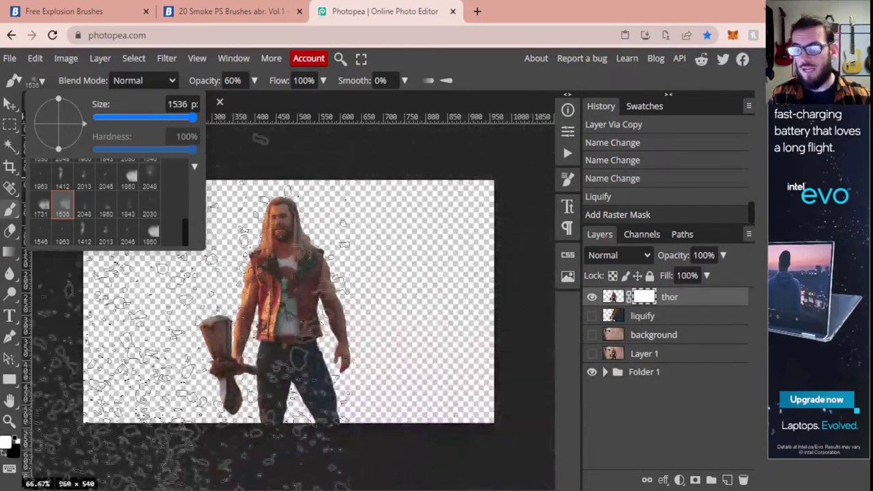
click(4, 463)
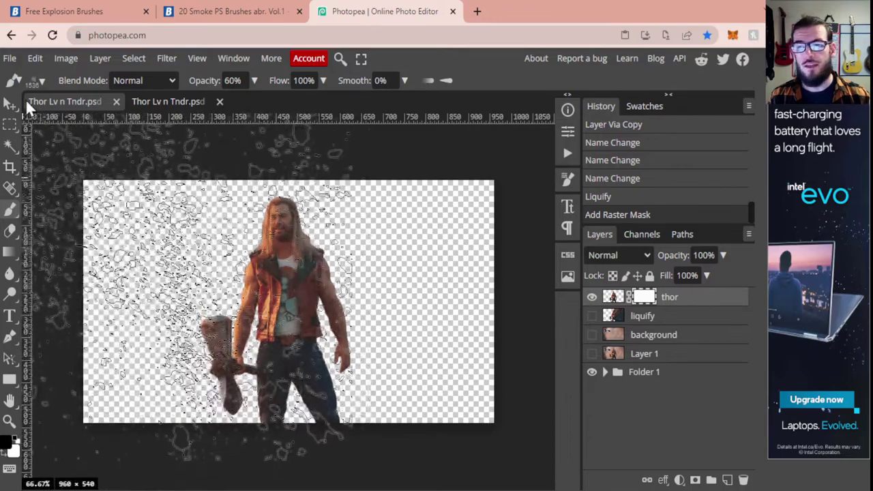
Step: Shrink the dispersion brush to 215 px and rotate its tip angle
click(42, 79)
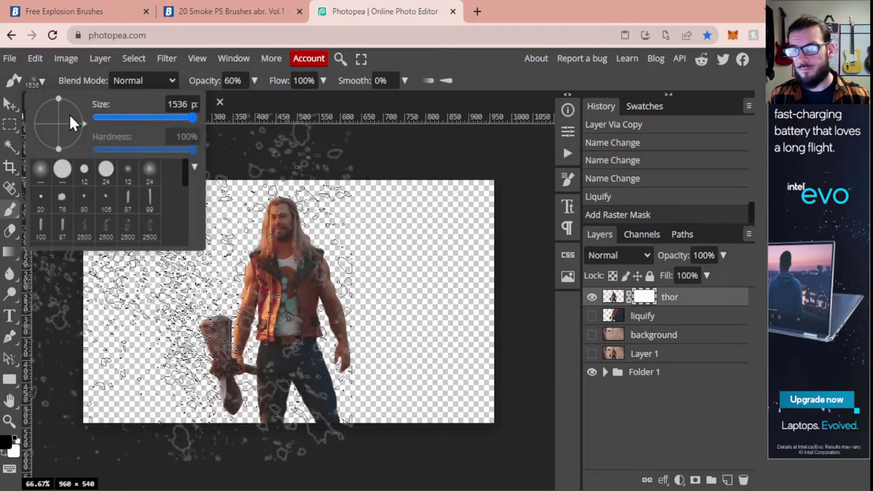
click(157, 116)
drag(155, 115, 151, 116)
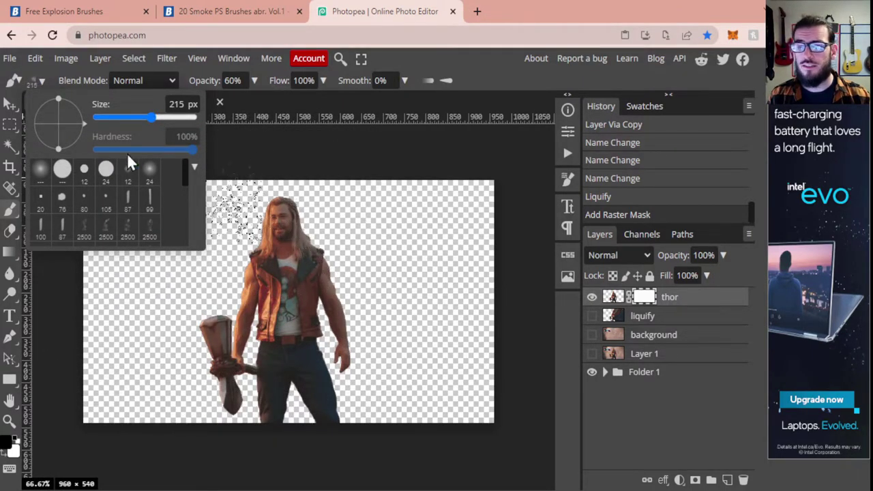
drag(82, 121, 66, 100)
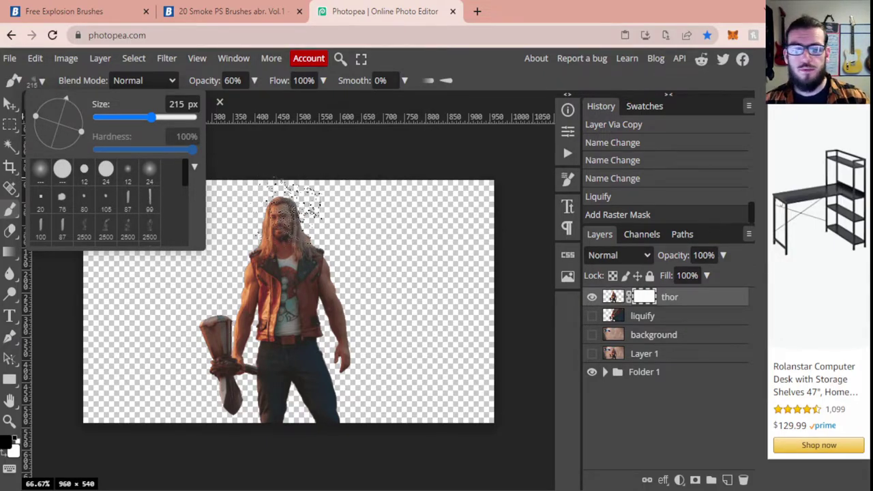
Step: Stamp black particles over Thor's right side, shoulder and arm, then enlarge the brush to 469 px
mouse_move(290, 208)
mouse_down()
mouse_move(354, 302)
mouse_move(357, 357)
mouse_up()
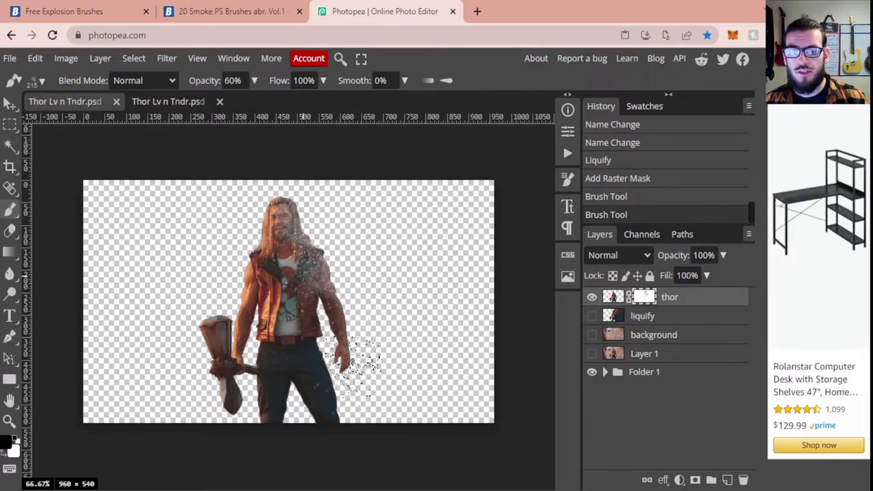
click(331, 341)
click(342, 304)
click(336, 280)
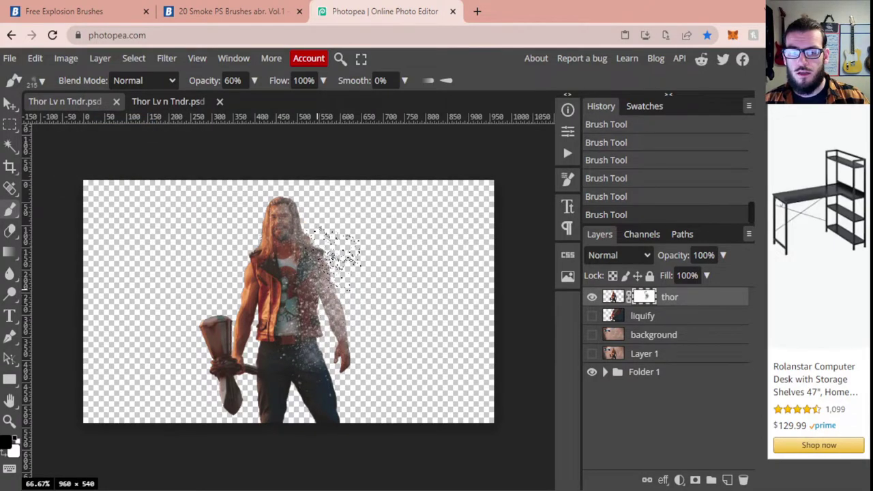
click(331, 235)
mouse_move(330, 235)
mouse_down()
mouse_move(302, 191)
mouse_move(369, 339)
mouse_move(367, 386)
mouse_move(348, 268)
mouse_move(333, 320)
mouse_move(318, 327)
mouse_move(348, 387)
mouse_move(354, 431)
mouse_move(360, 282)
mouse_up()
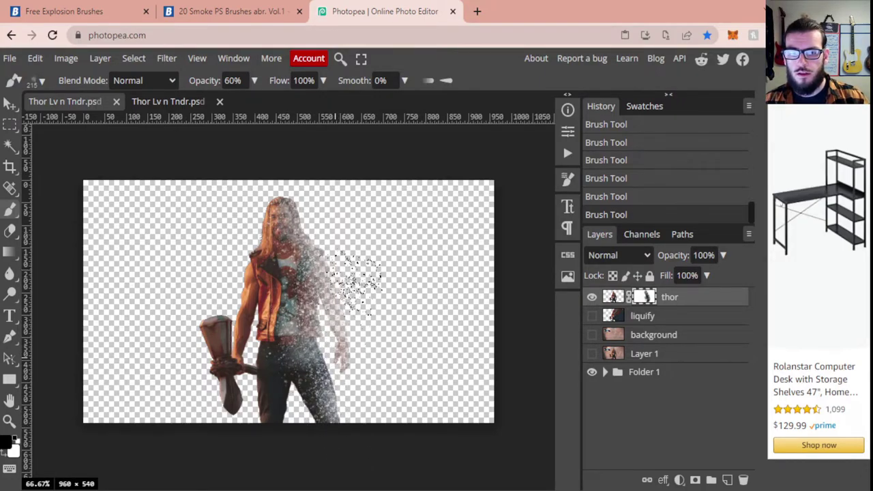
click(41, 81)
drag(157, 118, 172, 119)
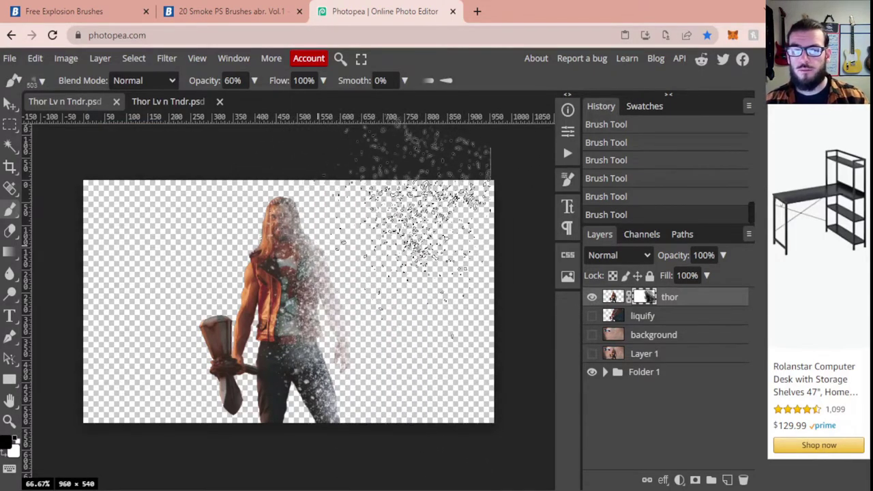
Step: Make the liquify layer visible and give it a black hiding mask
click(643, 321)
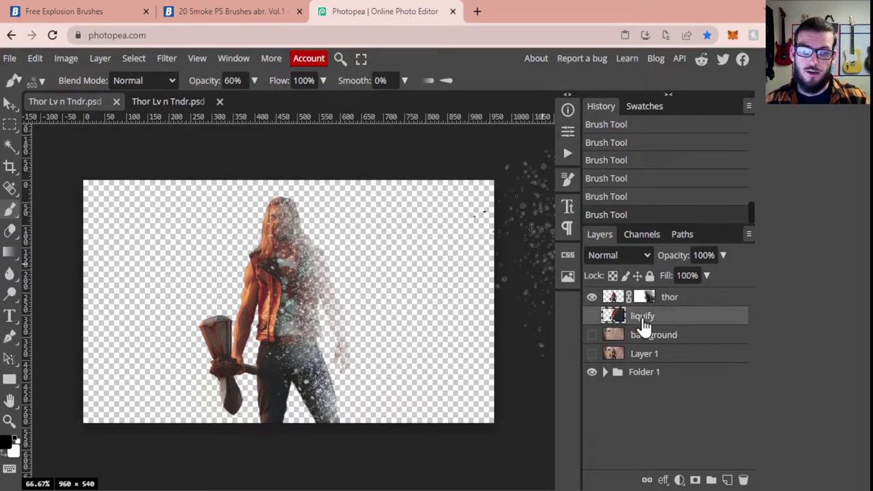
click(593, 317)
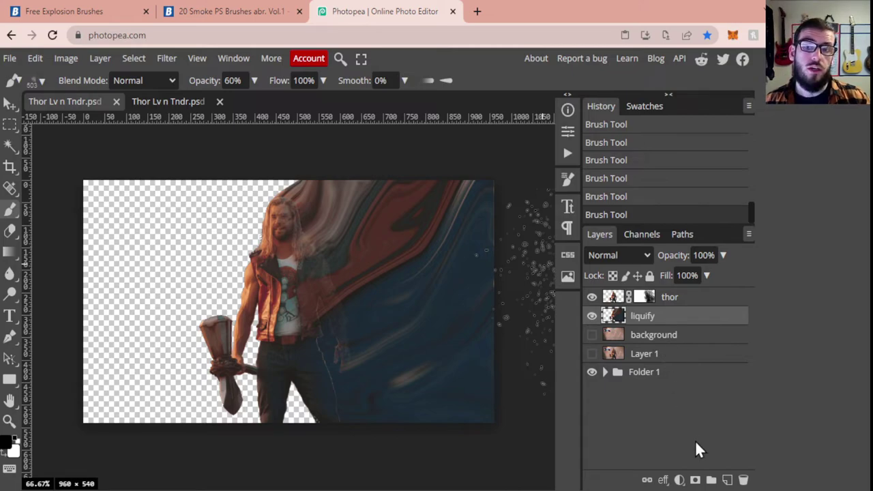
click(696, 480)
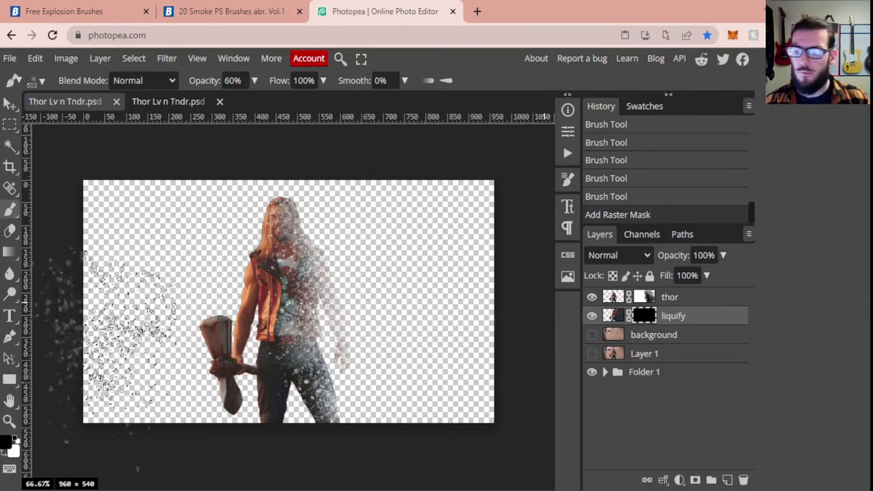
Step: Stamp white liquify particles to Thor's right with a rotated 775 px brush, and show the cloudy background
click(15, 441)
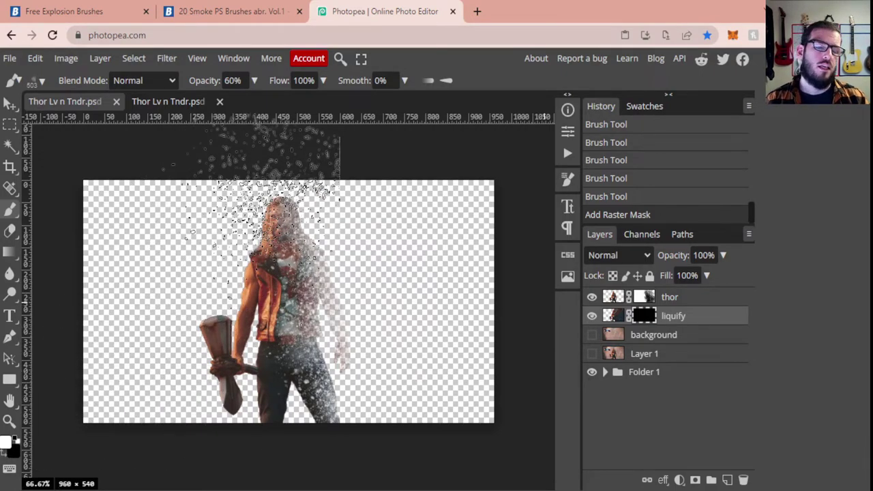
click(42, 81)
mouse_move(72, 98)
mouse_down()
mouse_move(53, 96)
mouse_move(170, 244)
mouse_up()
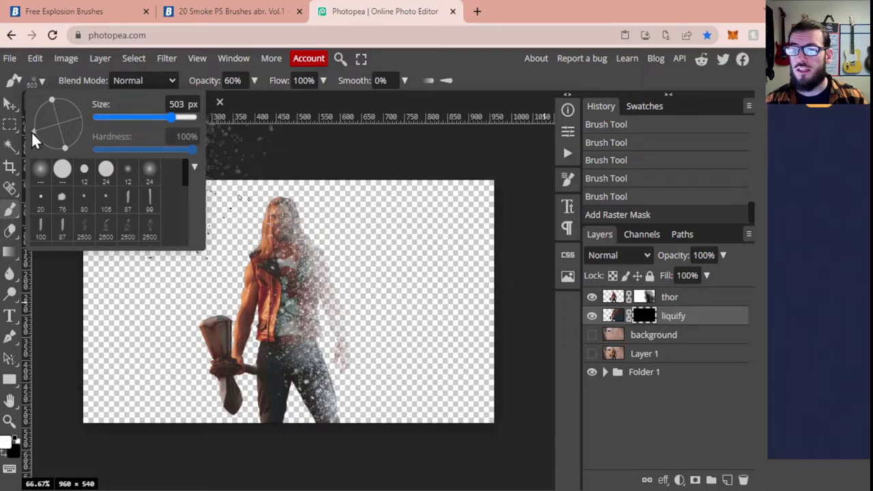
mouse_move(31, 131)
mouse_down()
mouse_move(39, 141)
mouse_move(56, 135)
mouse_move(41, 141)
mouse_up()
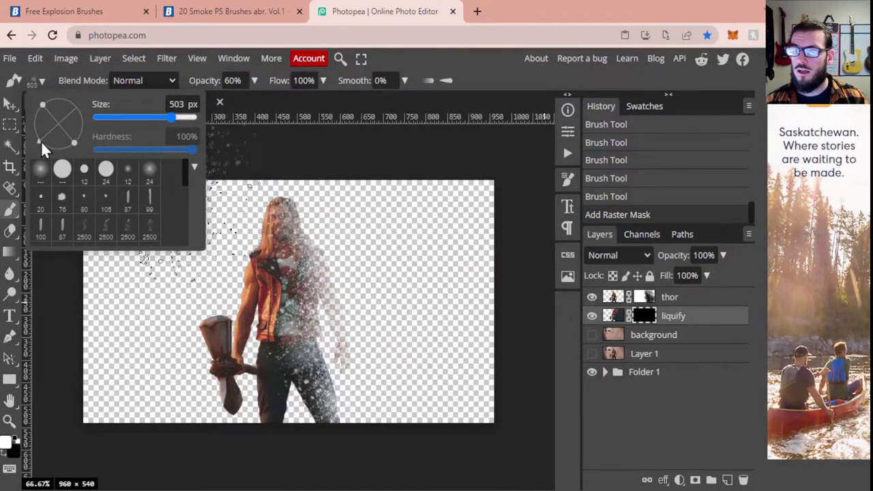
mouse_move(174, 117)
mouse_down()
mouse_move(193, 114)
mouse_move(184, 122)
mouse_up()
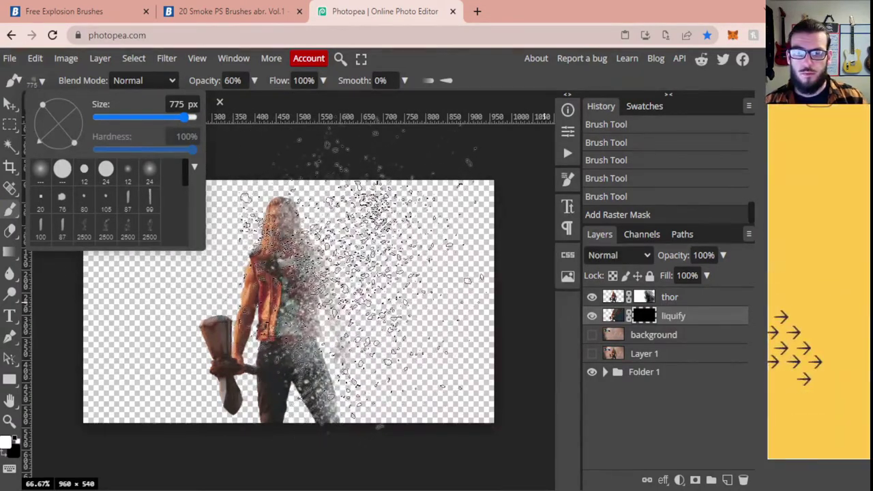
click(351, 280)
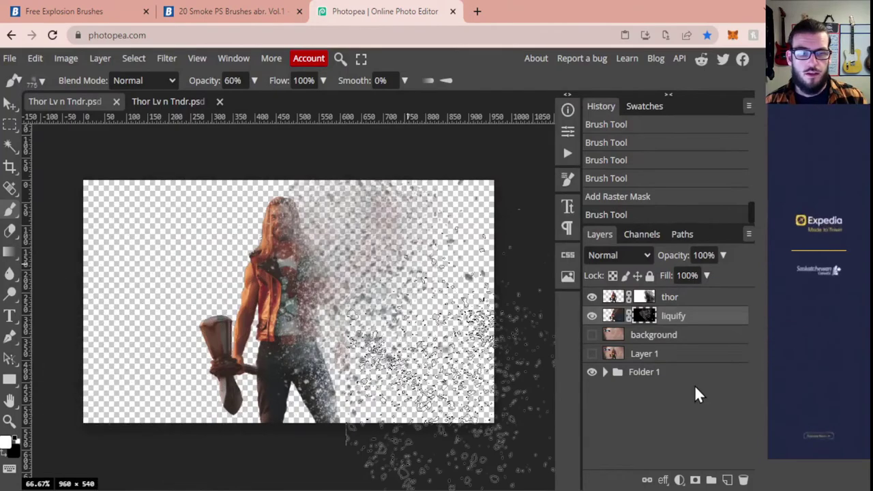
click(593, 335)
Step: Hide Layer 1 and stamp more particles around Thor and the lower right with a 645 px brush
click(592, 354)
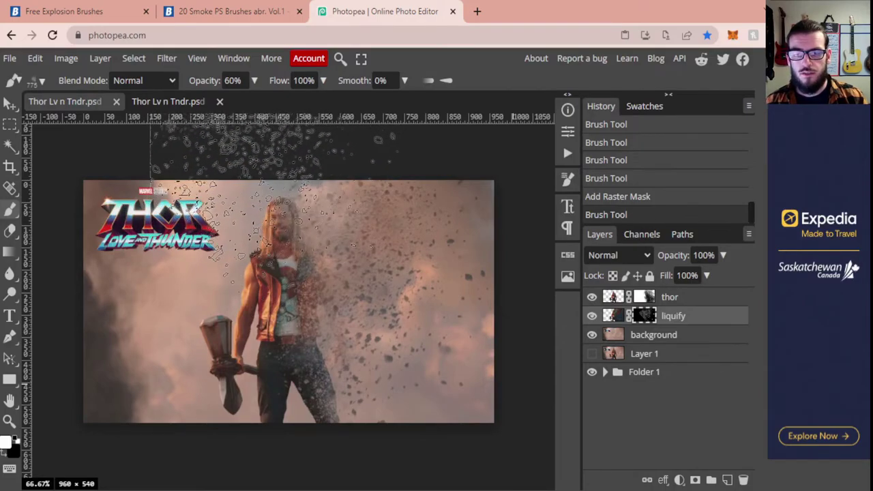
click(41, 81)
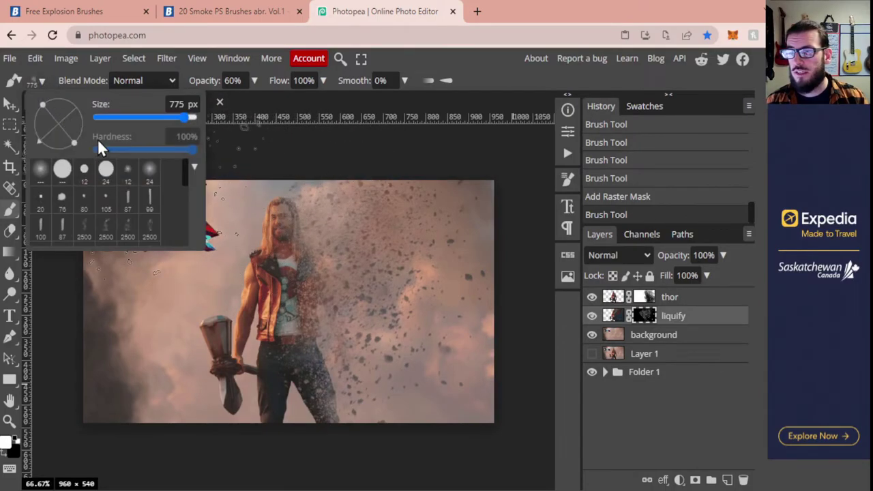
click(178, 117)
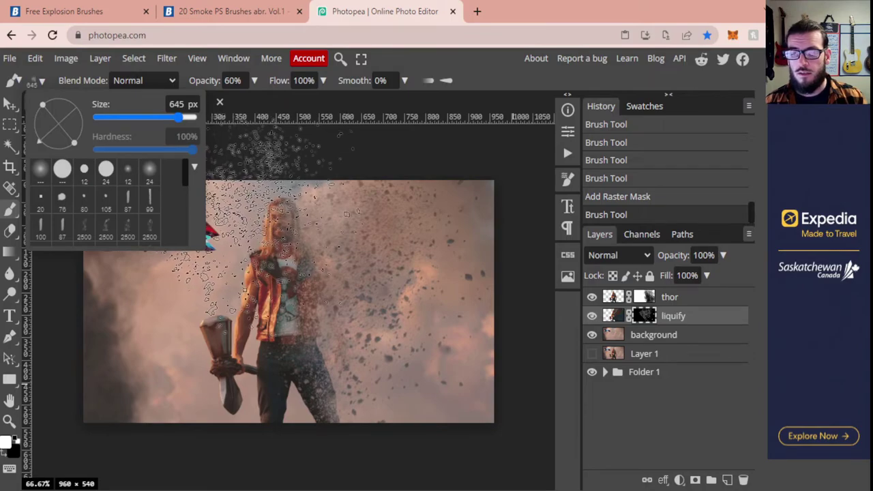
click(266, 232)
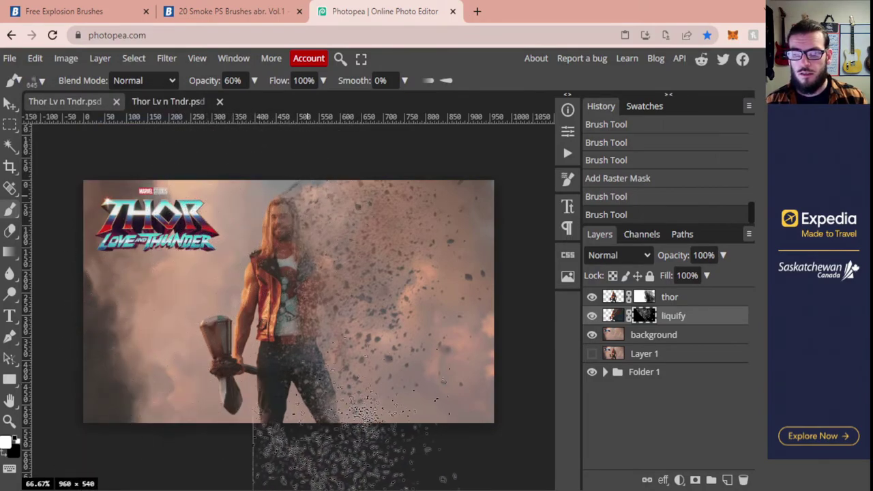
click(400, 437)
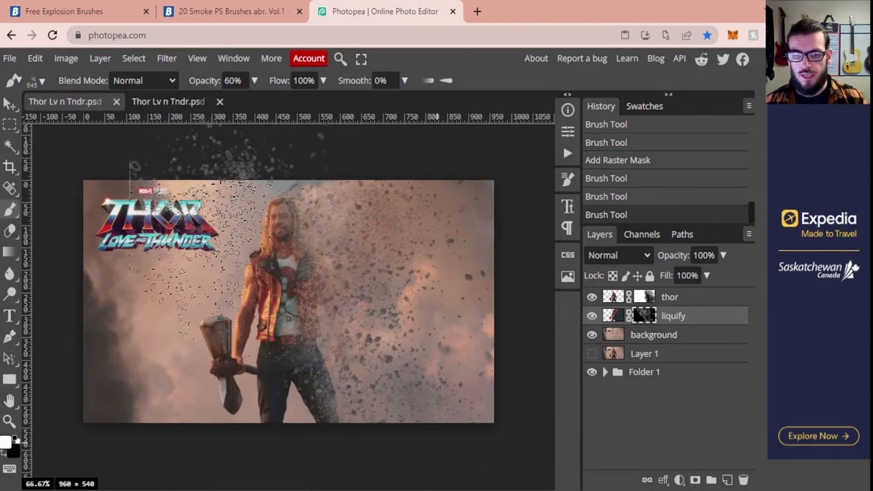
key(ctrl+z)
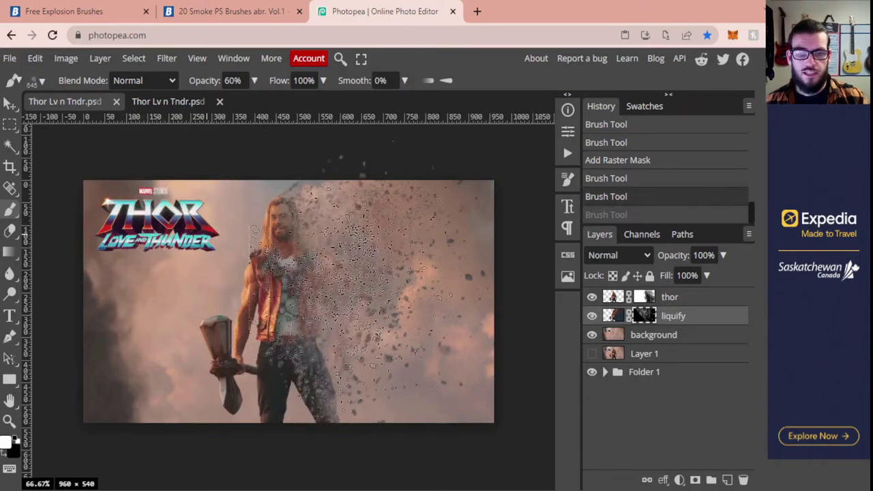
key(ctrl+shift+z)
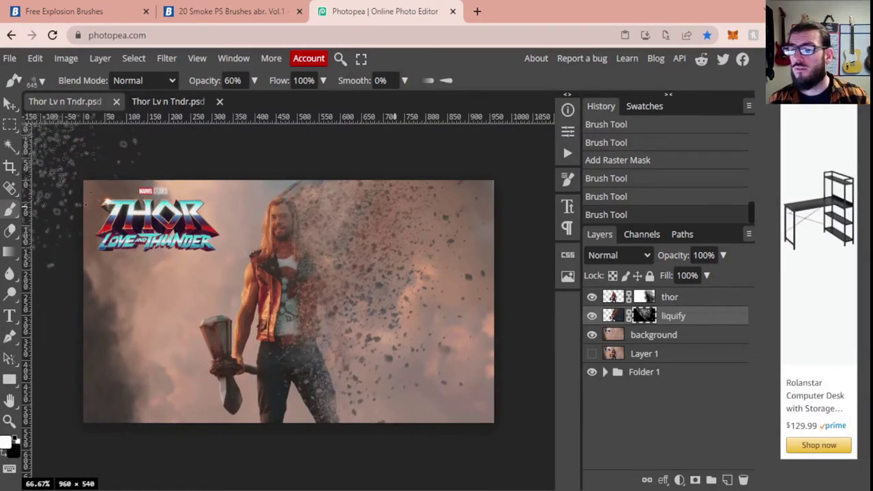
Step: Switch to the 2030 dispersion brush and scatter large particles from Thor's right side toward the title logo
click(43, 79)
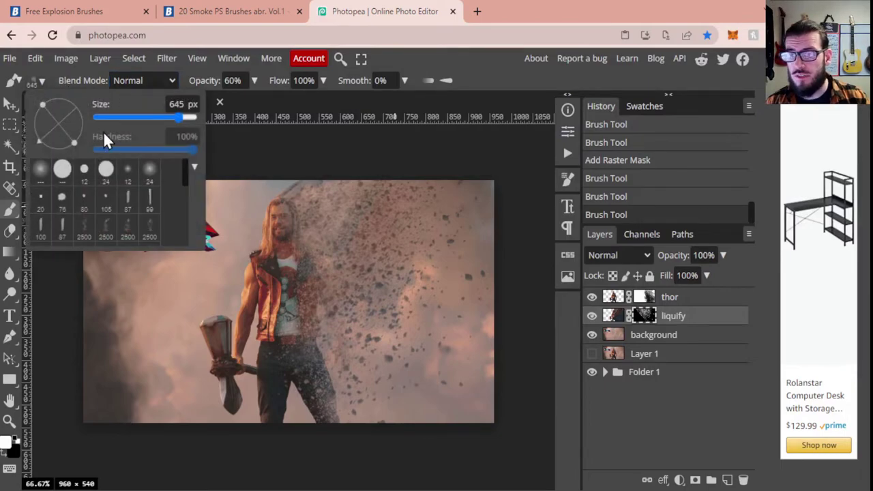
scroll(121, 216, down, 5)
scroll(136, 225, down, 4)
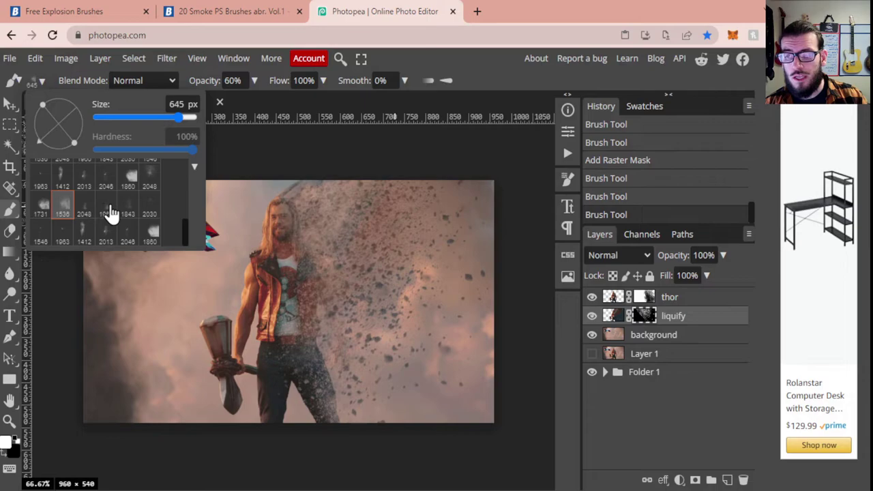
click(151, 211)
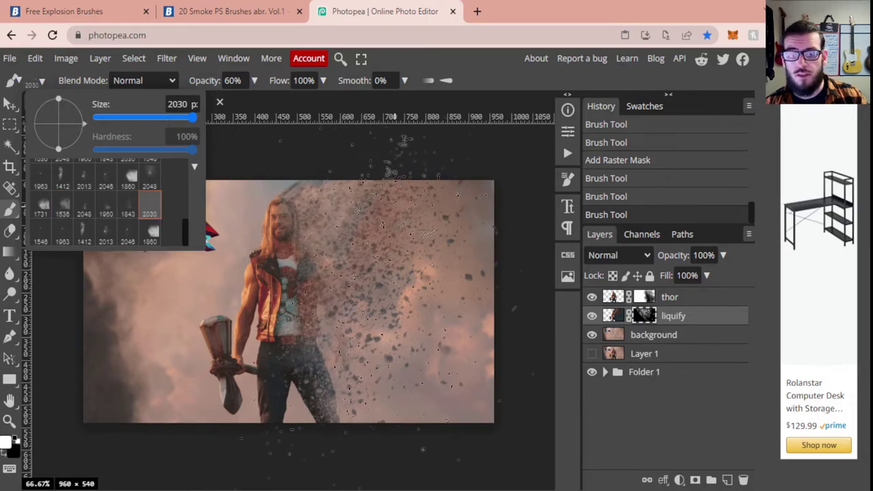
click(314, 300)
click(321, 311)
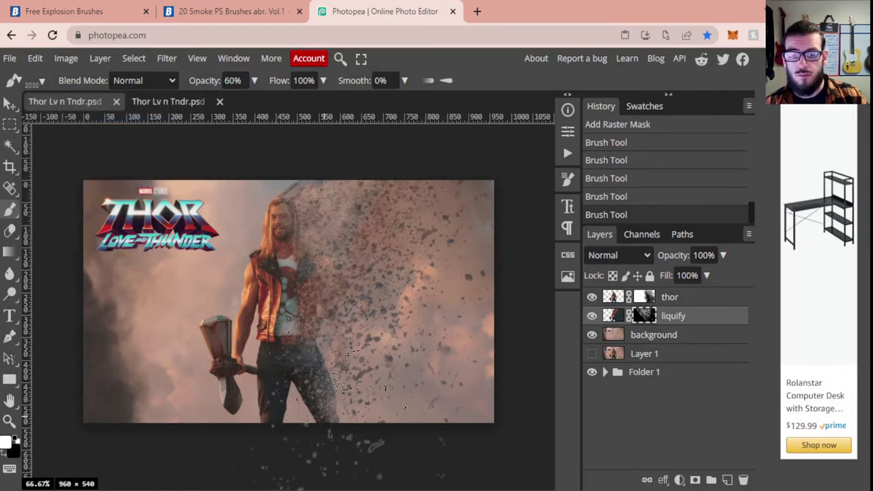
click(327, 307)
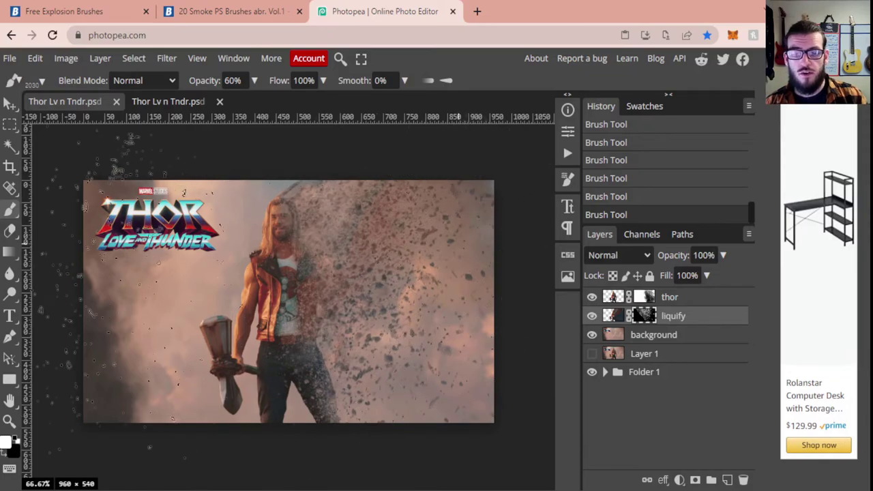